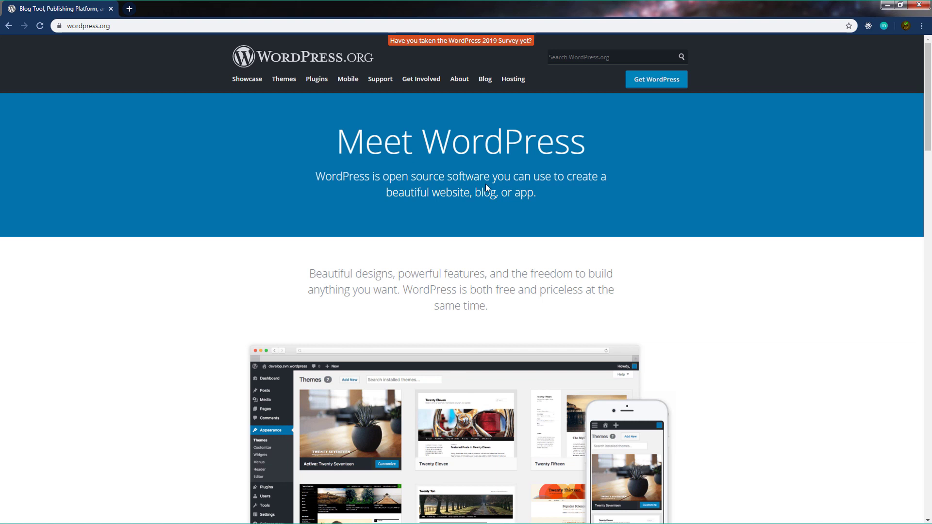
- Go to the WordPress download page to get the wordpress-5.3.zip package
{"action": "left_click", "coordinate": [651, 85]}
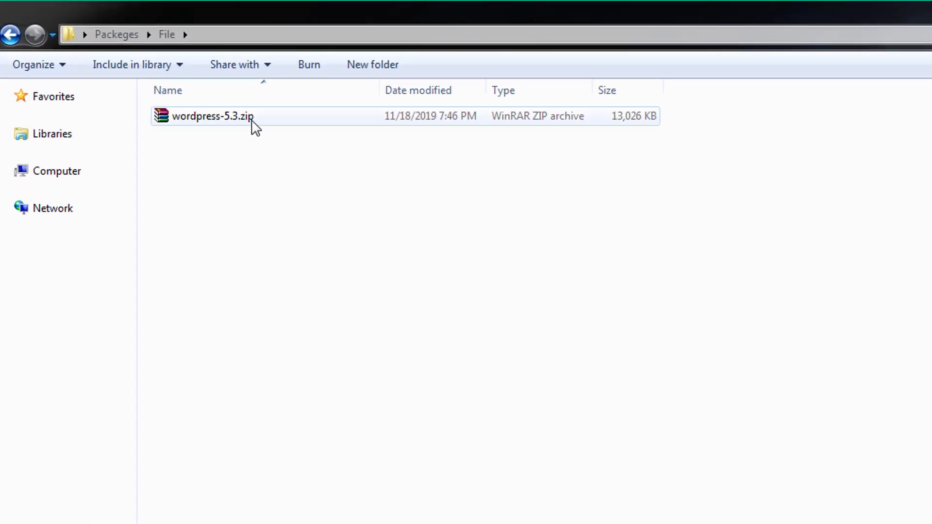
- Extract wordpress-5.3.zip into a wordpress folder beside it with Extract Here
{"action": "left_click", "coordinate": [409, 118]}
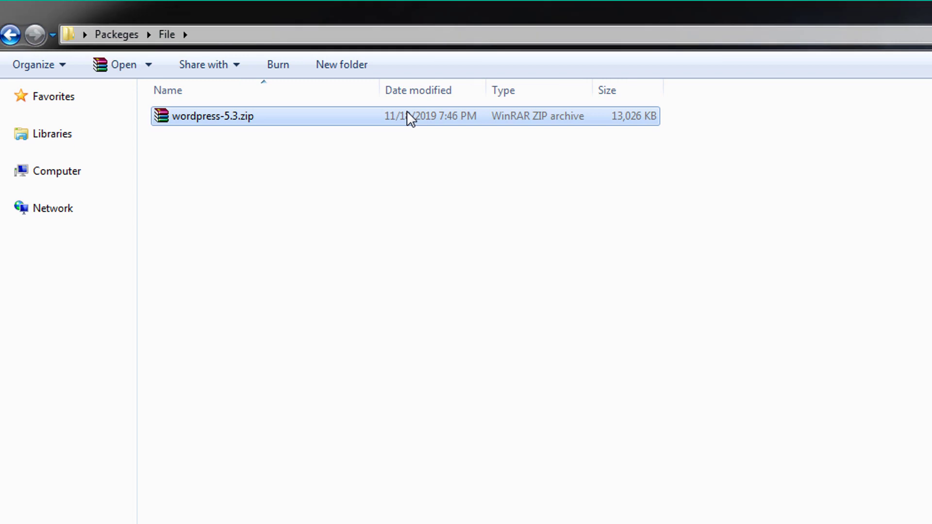
{"action": "right_click", "coordinate": [410, 118]}
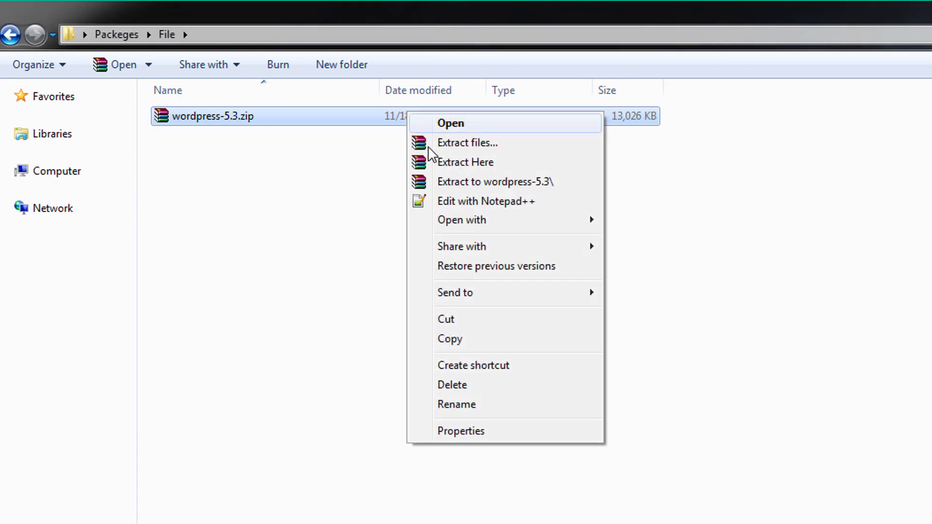
{"action": "left_click", "coordinate": [452, 162]}
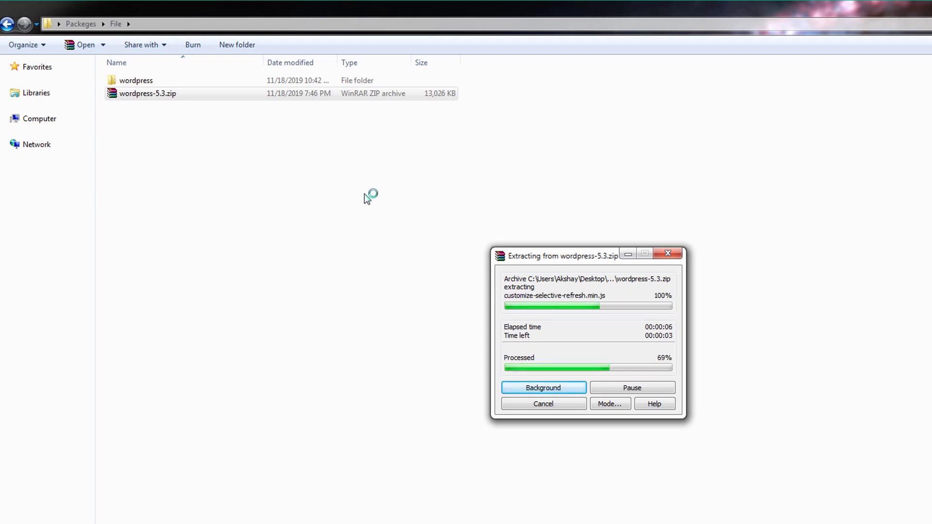
{"action": "left_click", "coordinate": [378, 208]}
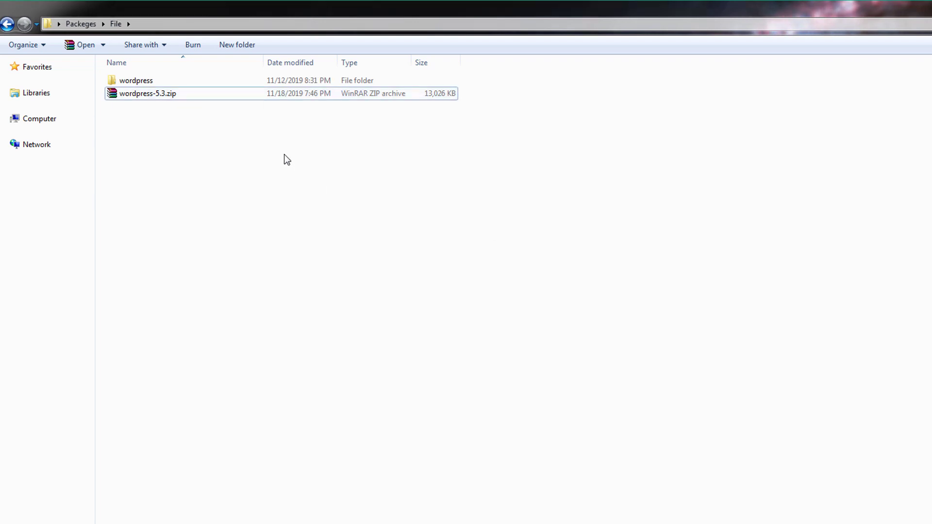
- Look over the 19 files and folders inside the extracted wordpress folder
{"action": "double_click", "coordinate": [178, 80]}
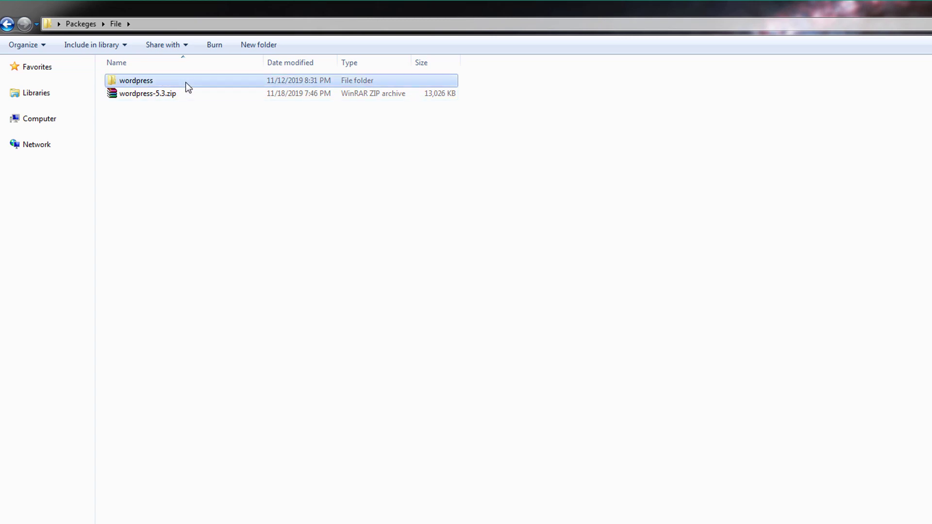
{"action": "mouse_move", "coordinate": [333, 461]}
{"action": "left_mouse_down"}
{"action": "mouse_move", "coordinate": [308, 308]}
{"action": "mouse_move", "coordinate": [337, 107]}
{"action": "left_mouse_up"}
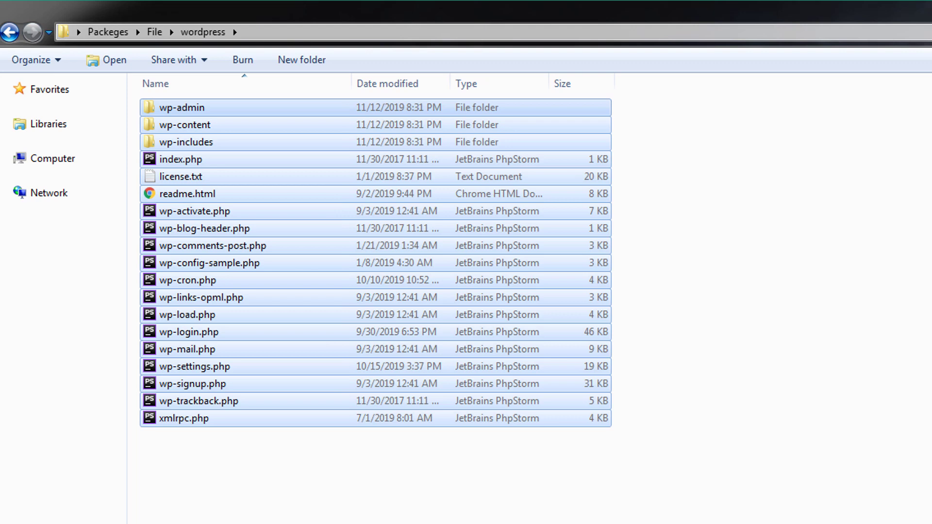
{"action": "left_click_drag", "start_coordinate": [440, 510], "coordinate": [461, 121]}
{"action": "left_click", "coordinate": [512, 517]}
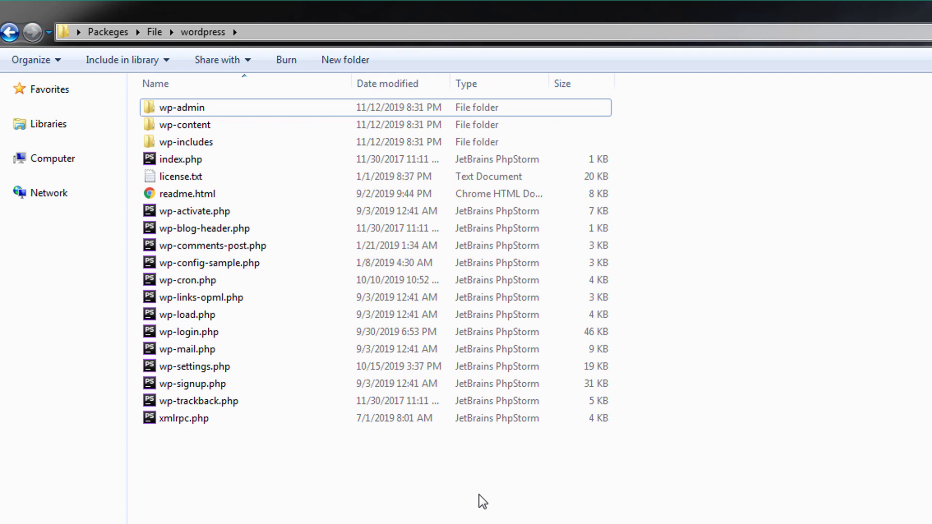
{"action": "left_click_drag", "start_coordinate": [453, 471], "coordinate": [452, 108]}
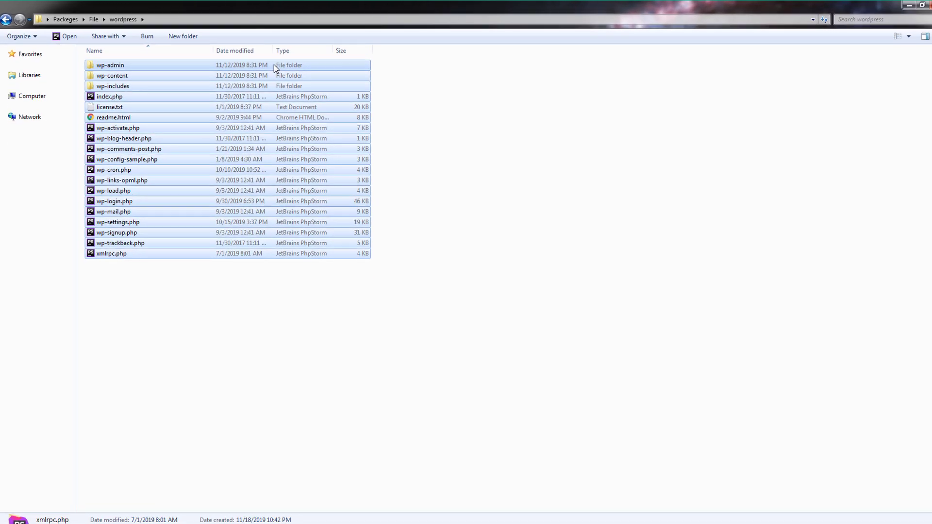
{"action": "left_click", "coordinate": [308, 359]}
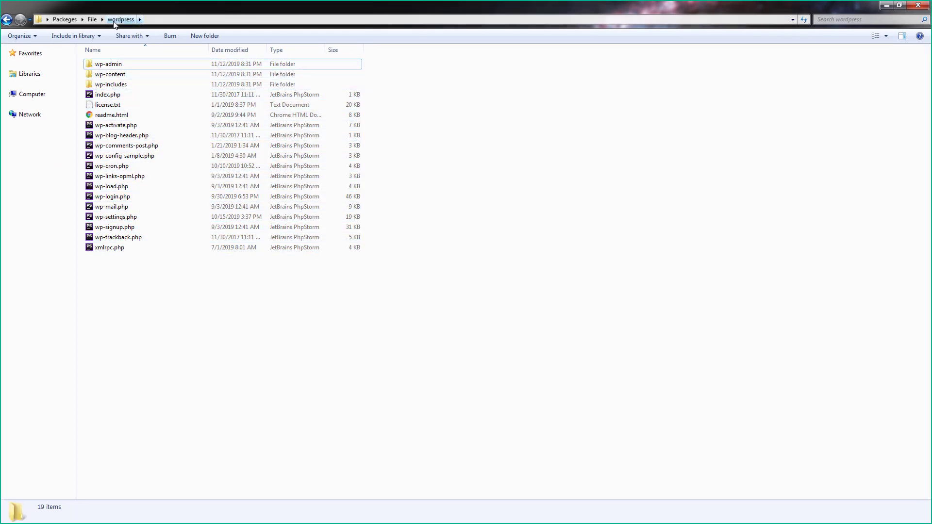
- Copy the wordpress folder from the File folder
{"action": "left_click", "coordinate": [93, 19]}
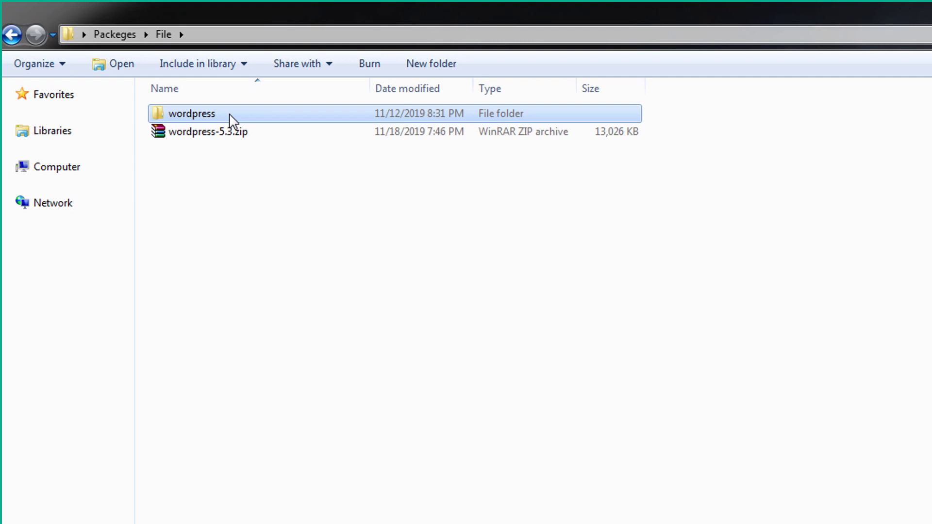
{"action": "right_click", "coordinate": [231, 118]}
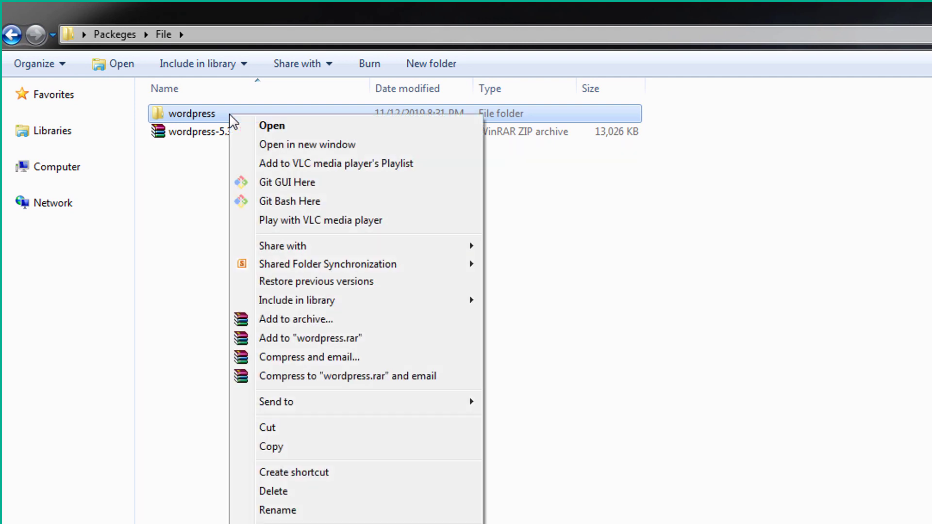
{"action": "left_click", "coordinate": [285, 447]}
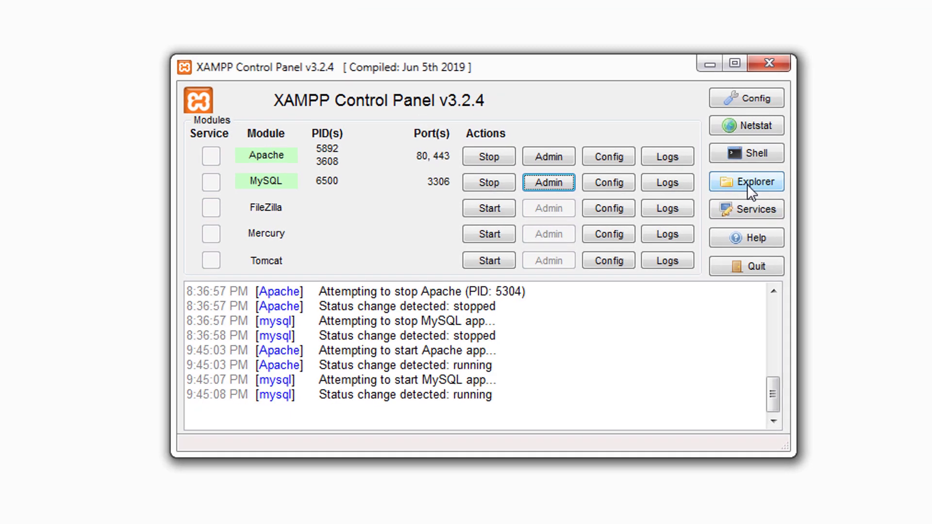
- Open C:\xampp from XAMPP Control Panel in a maximized window and enter htdocs
{"action": "left_click", "coordinate": [751, 183]}
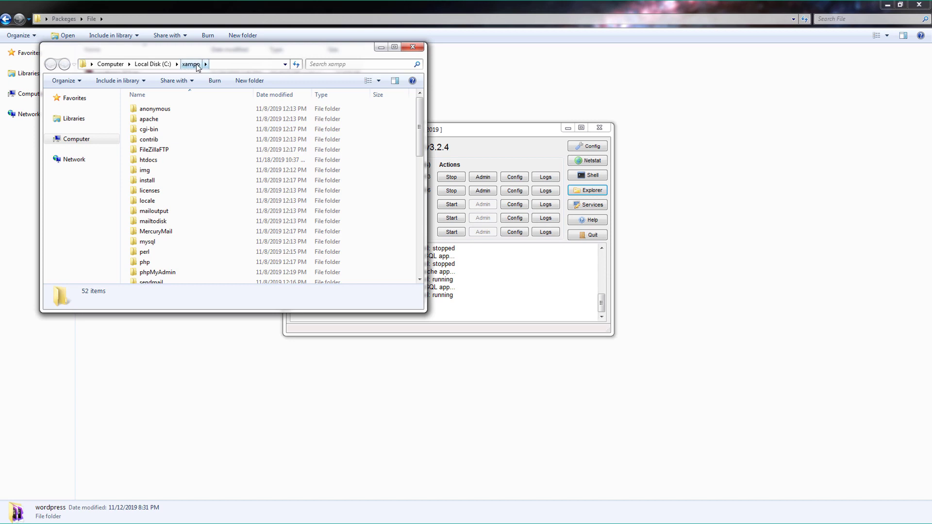
{"action": "double_click", "coordinate": [292, 52]}
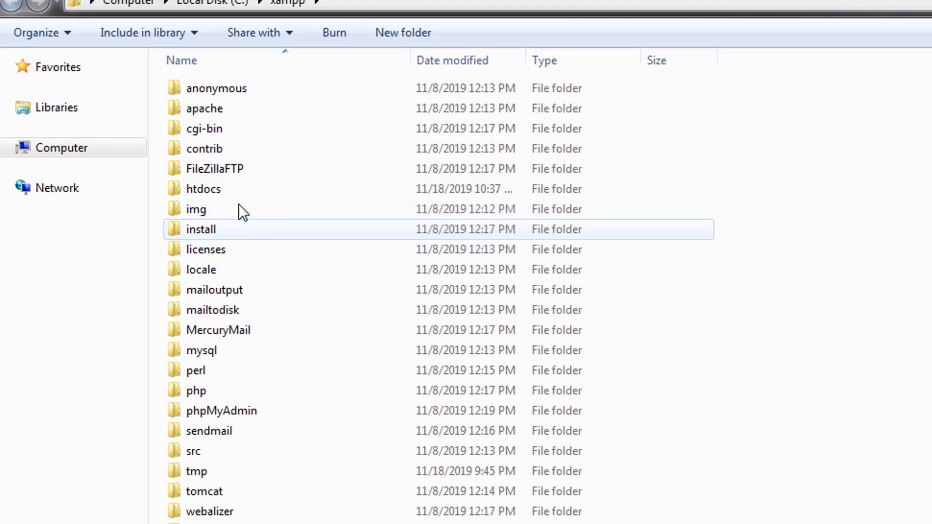
{"action": "double_click", "coordinate": [252, 189]}
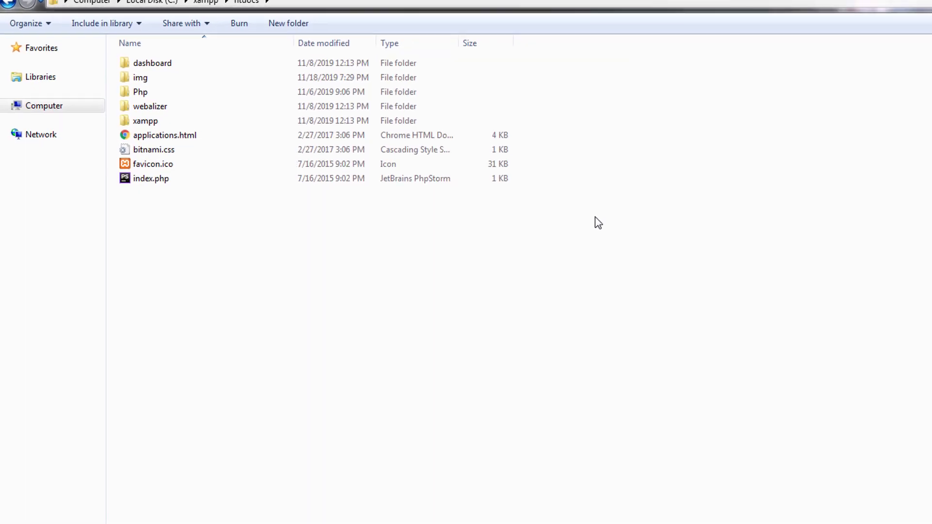
- Paste the wordpress folder into C:\xampp\htdocs and open it
{"action": "right_click", "coordinate": [543, 197]}
{"action": "left_click", "coordinate": [578, 284]}
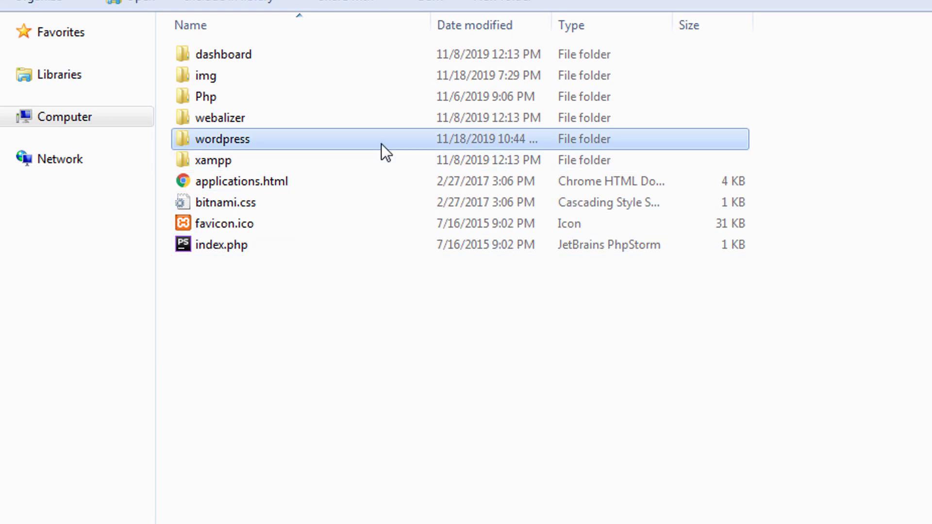
{"action": "double_click", "coordinate": [389, 138]}
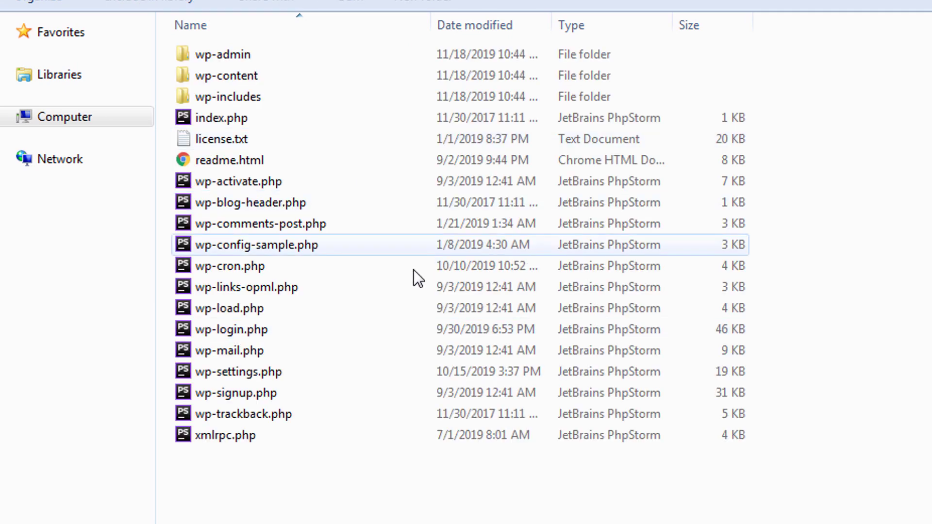
- Check the 19 WordPress items in htdocs\wordpress, then return to XAMPP Control Panel
{"action": "key", "text": "ctrl+a"}
{"action": "left_click_drag", "start_coordinate": [577, 512], "coordinate": [580, 54]}
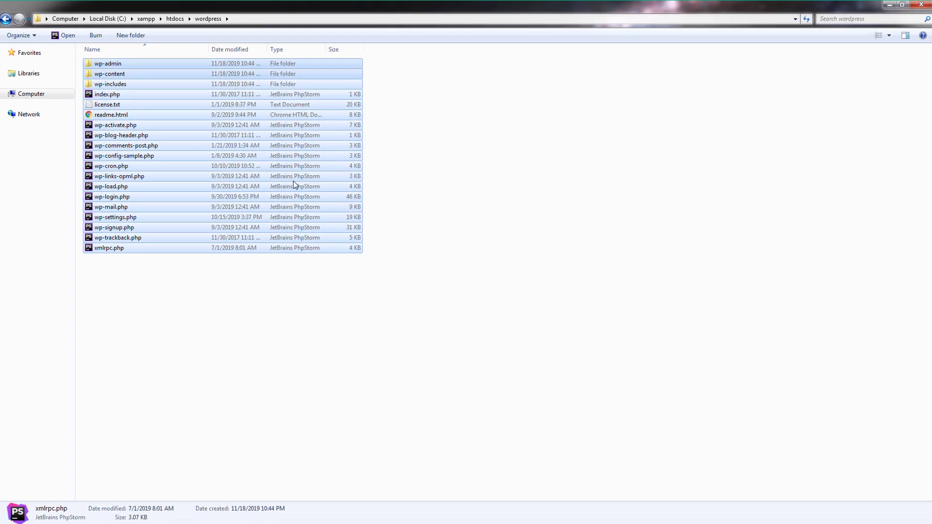
{"action": "left_click", "coordinate": [372, 349]}
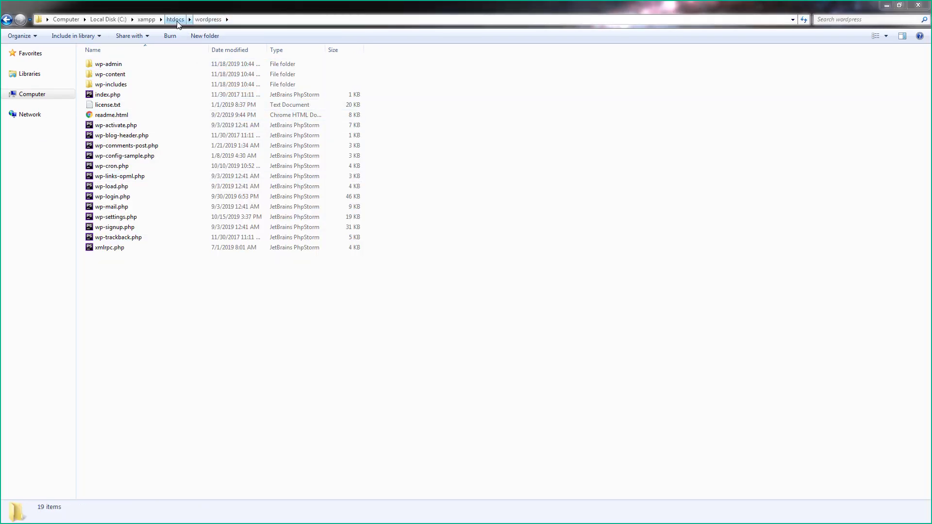
{"action": "left_click_drag", "start_coordinate": [272, 288], "coordinate": [255, 60]}
{"action": "left_click", "coordinate": [247, 326]}
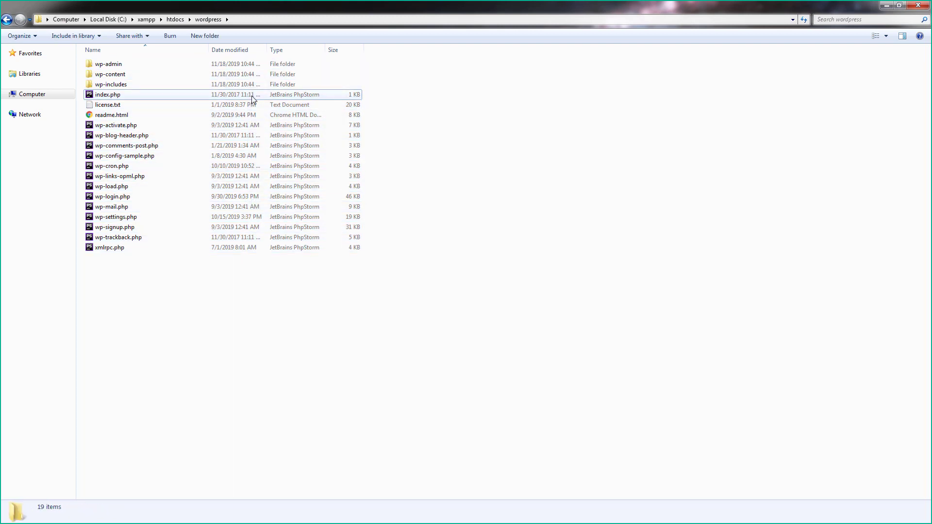
{"action": "left_click", "coordinate": [249, 95]}
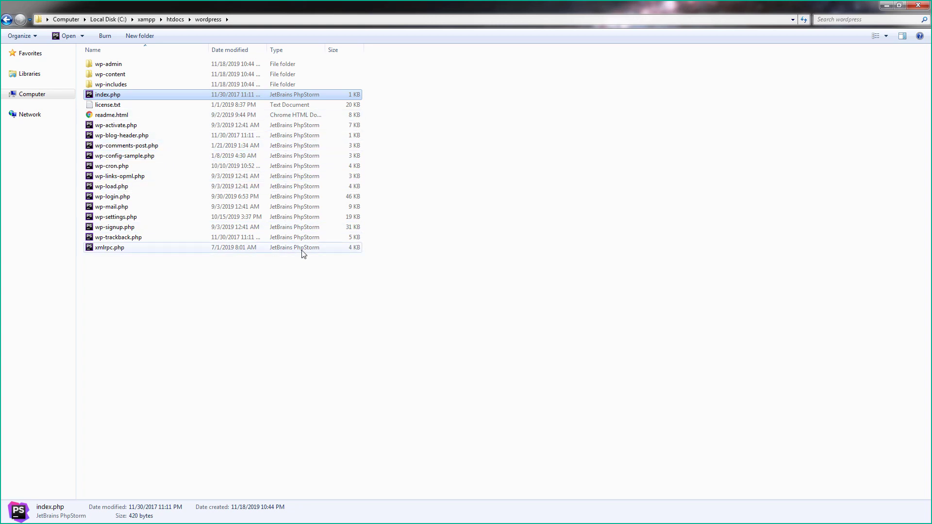
{"action": "left_click_drag", "start_coordinate": [285, 270], "coordinate": [221, 62]}
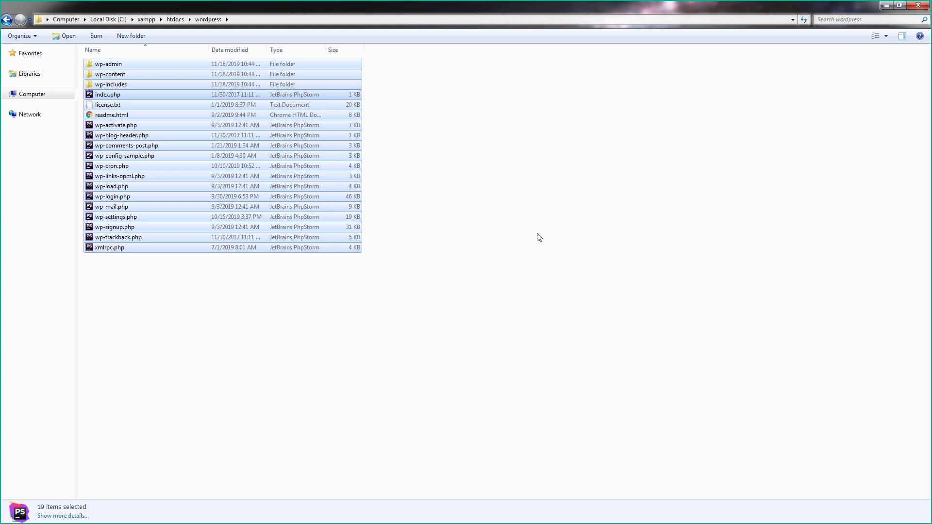
{"action": "left_click", "coordinate": [343, 281]}
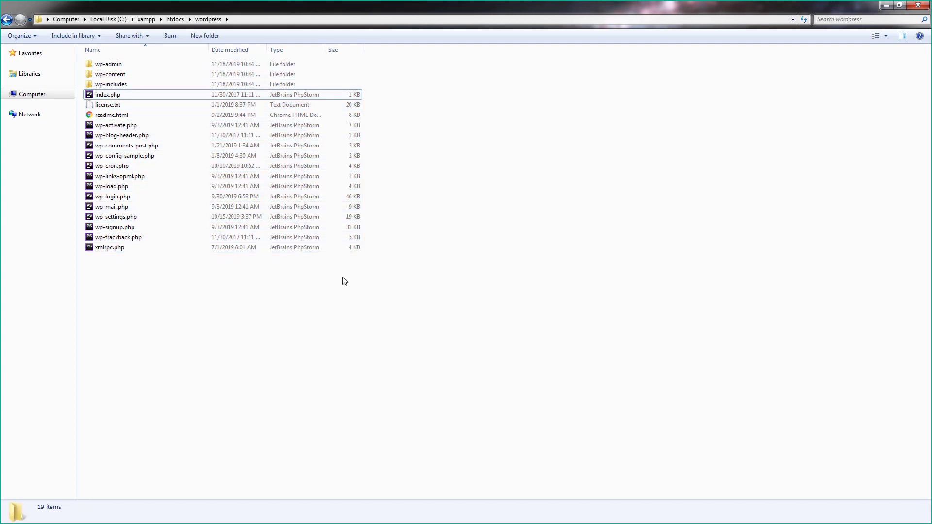
{"action": "key", "text": "ctrl+a"}
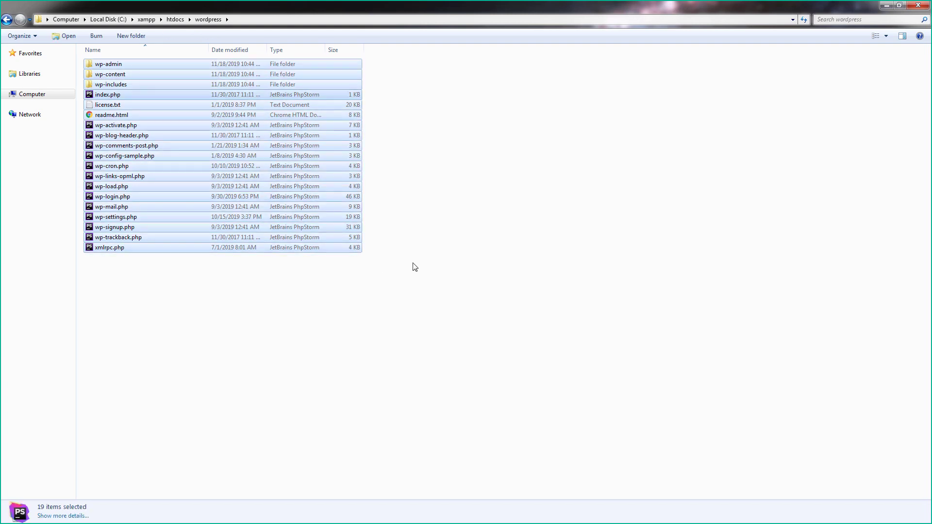
{"action": "left_click", "coordinate": [465, 262]}
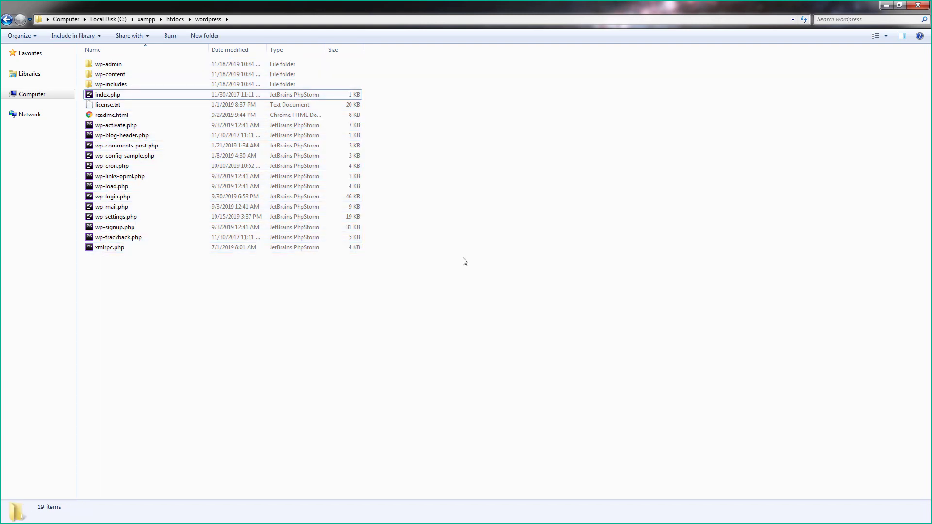
{"action": "key", "text": "alt+Tab"}
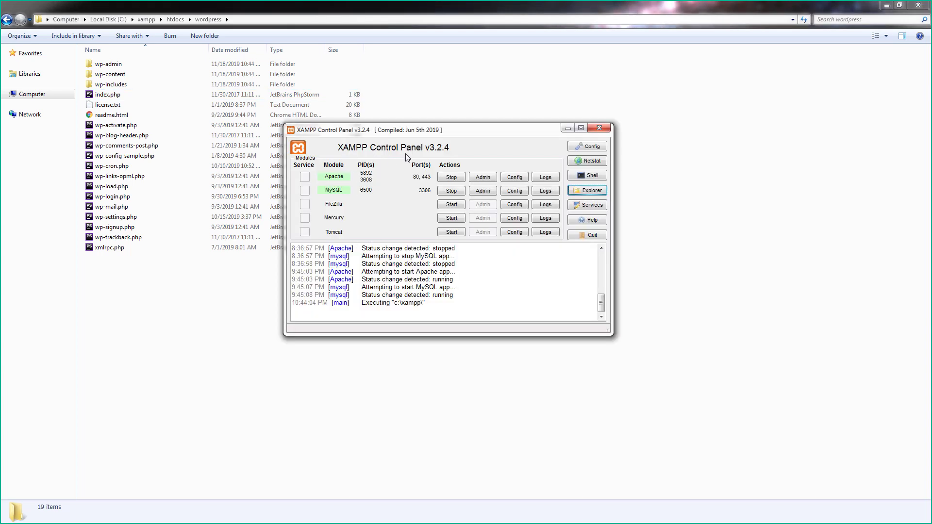
- Open phpMyAdmin at localhost/phpmyadmin from the XAMPP Control Panel
{"action": "left_click", "coordinate": [482, 192]}
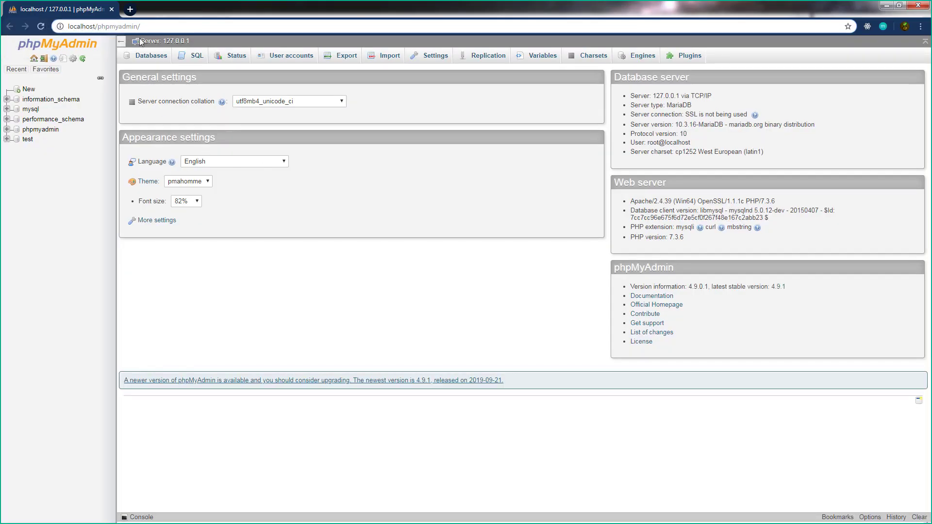
{"action": "left_click", "coordinate": [108, 26]}
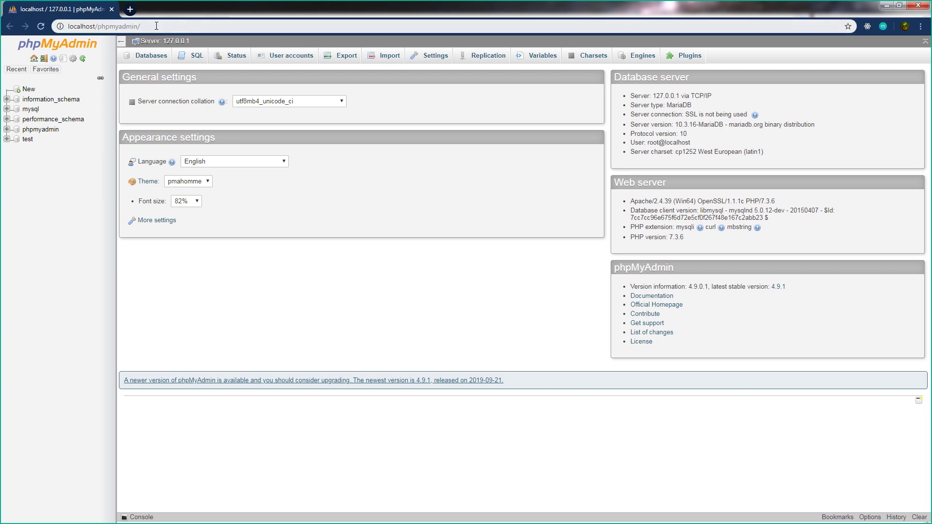
{"action": "key", "text": "End"}
{"action": "left_click_drag", "start_coordinate": [108, 27], "coordinate": [68, 27]}
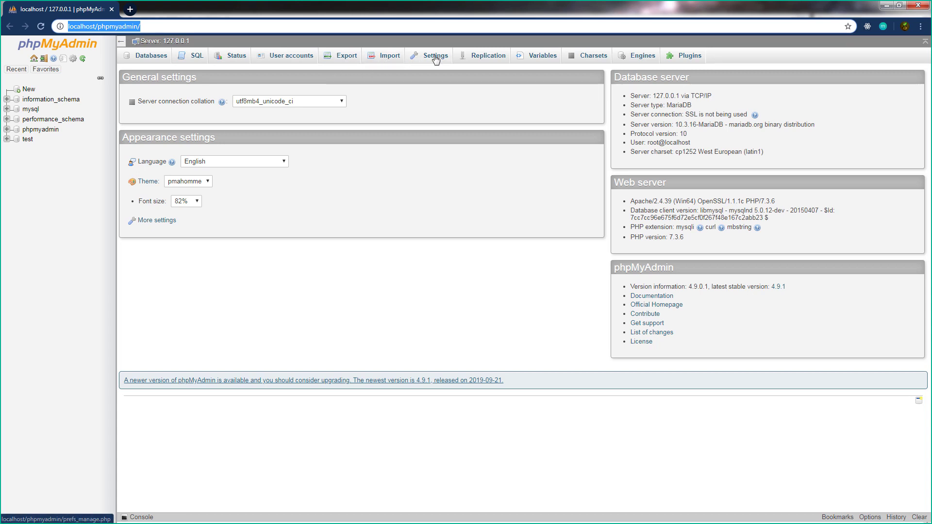
- Review the MariaDB, database user and Apache server details, keeping font size at 82%
{"action": "left_click_drag", "start_coordinate": [692, 106], "coordinate": [666, 106]}
{"action": "left_click_drag", "start_coordinate": [694, 143], "coordinate": [648, 143]}
{"action": "left_click", "coordinate": [689, 238]}
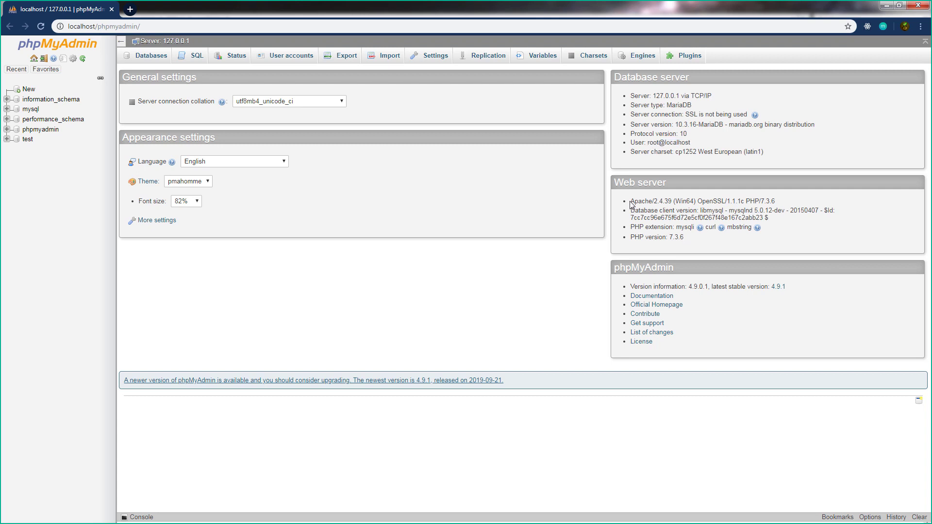
{"action": "left_click_drag", "start_coordinate": [630, 201], "coordinate": [657, 201]}
{"action": "left_click", "coordinate": [678, 240]}
{"action": "left_click", "coordinate": [196, 203]}
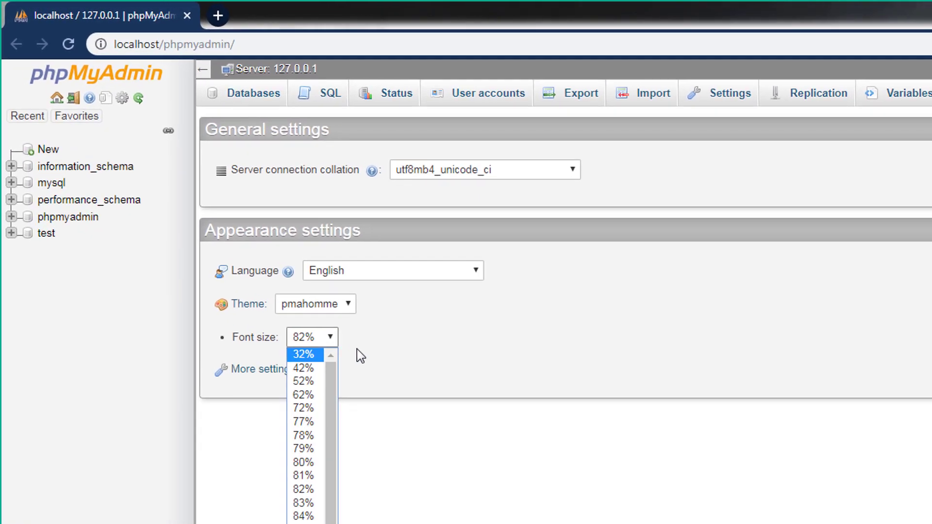
{"action": "left_click", "coordinate": [357, 349]}
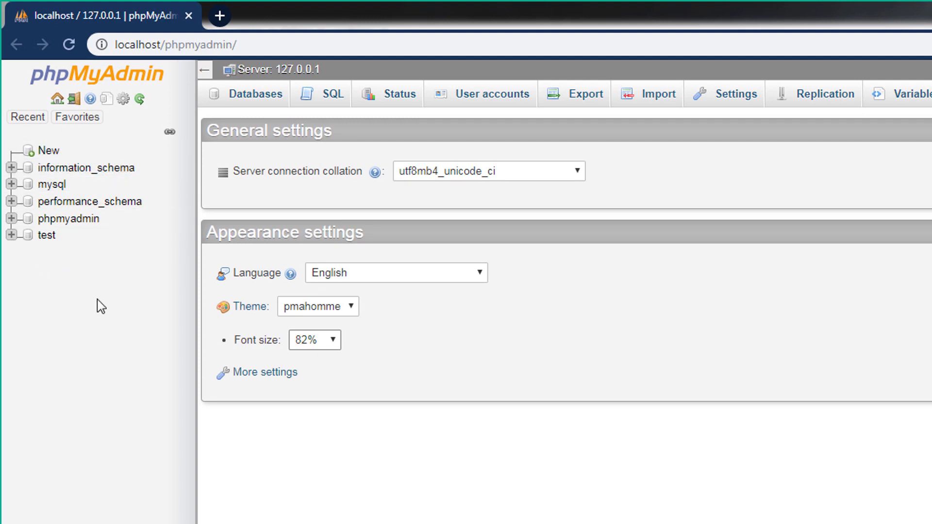
- Create database 'wpthemes' with utf8_general_ci collation, open it, then return to the wordpress folder
{"action": "left_click", "coordinate": [45, 152]}
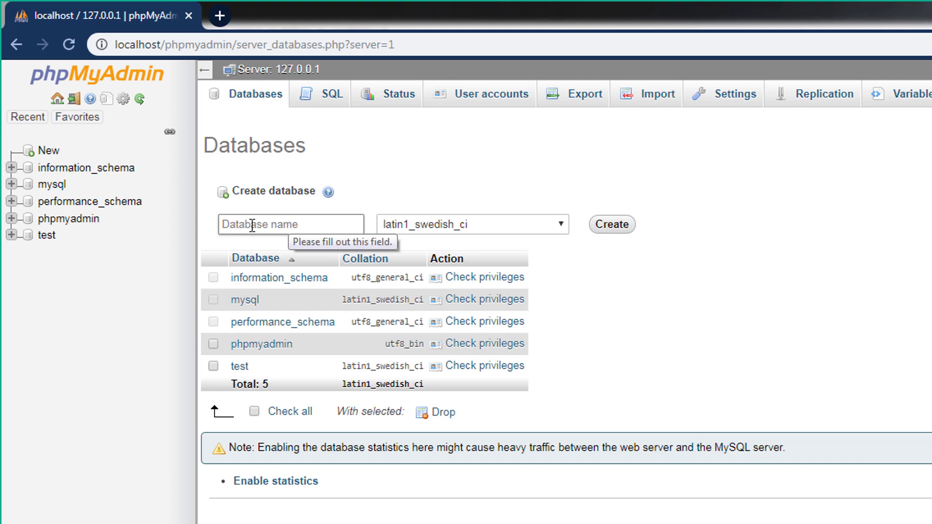
{"action": "left_click", "coordinate": [252, 224]}
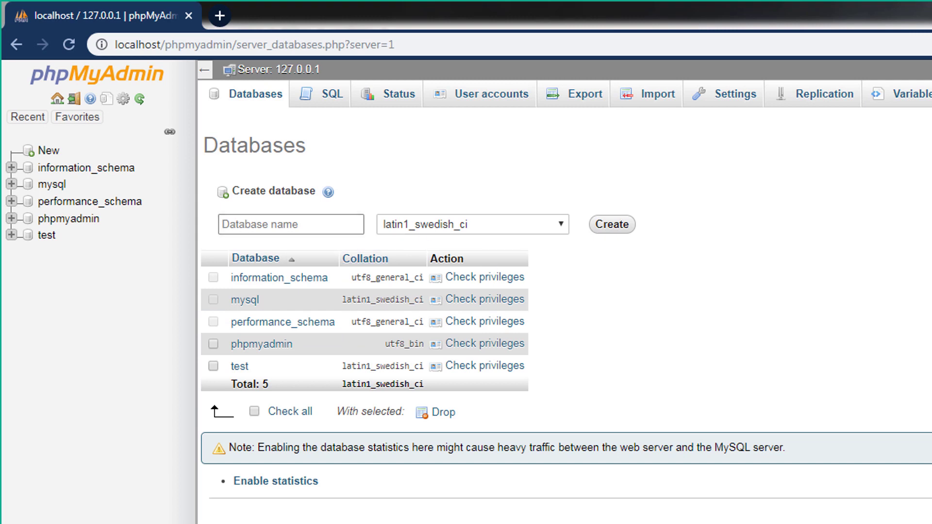
{"action": "type", "text": "w"}
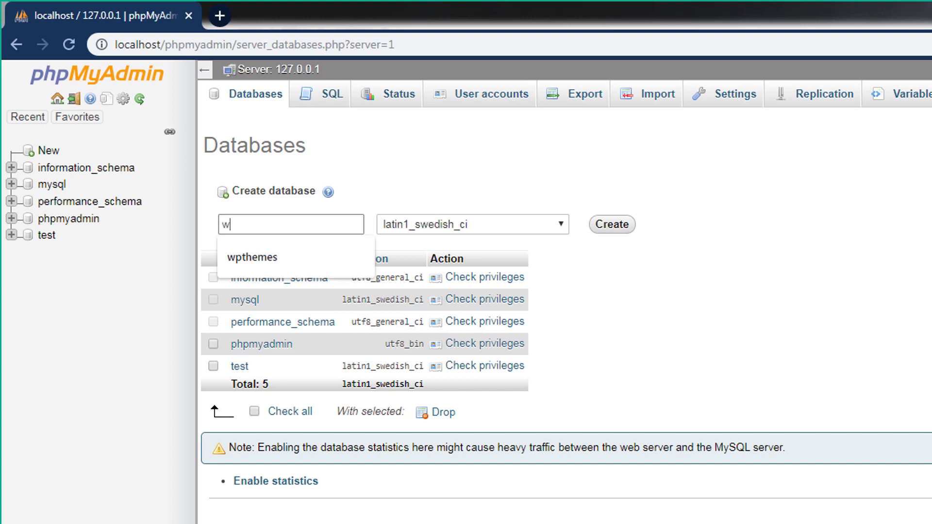
{"action": "type", "text": "ptheme"}
{"action": "type", "text": "s"}
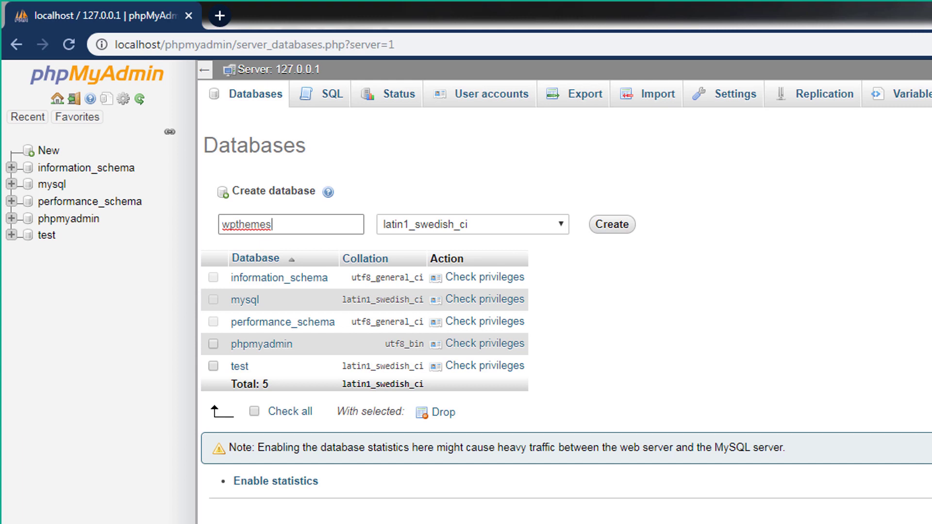
{"action": "left_click", "coordinate": [556, 226]}
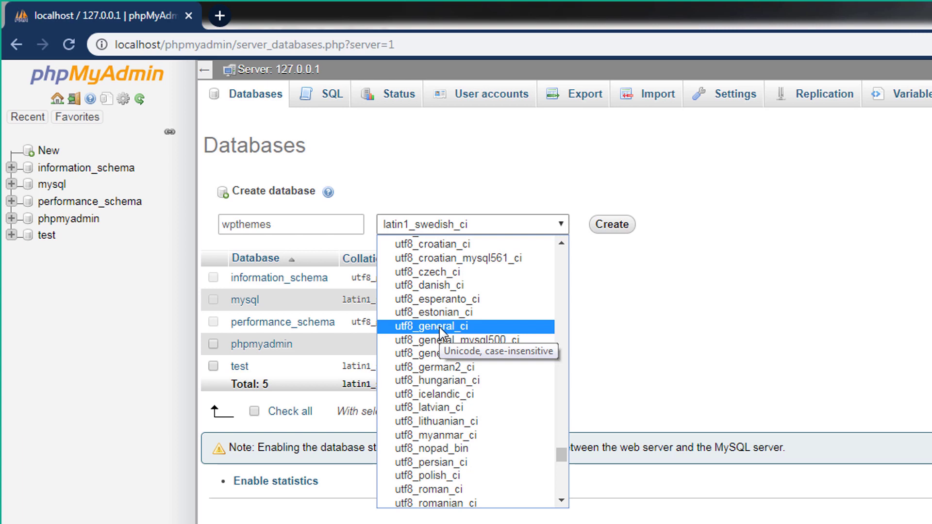
{"action": "left_click", "coordinate": [442, 328]}
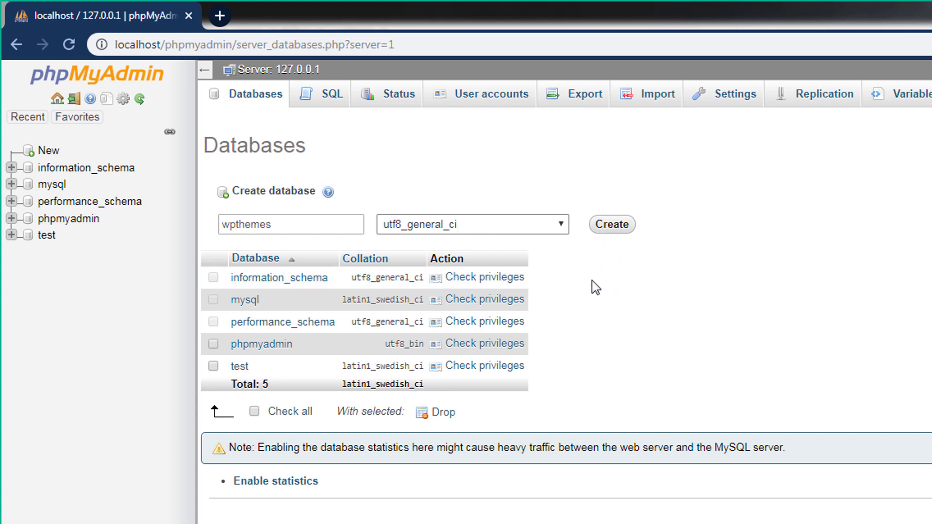
{"action": "left_click", "coordinate": [613, 229]}
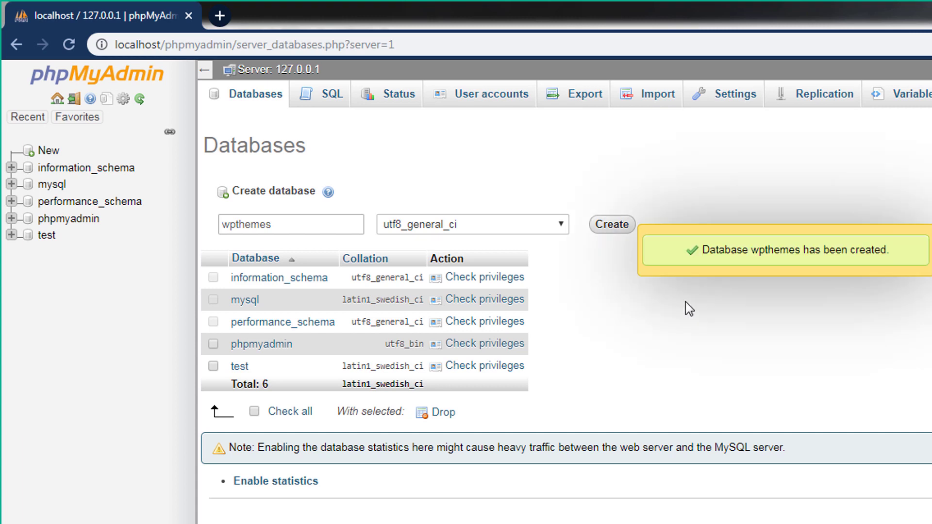
{"action": "left_click", "coordinate": [48, 255]}
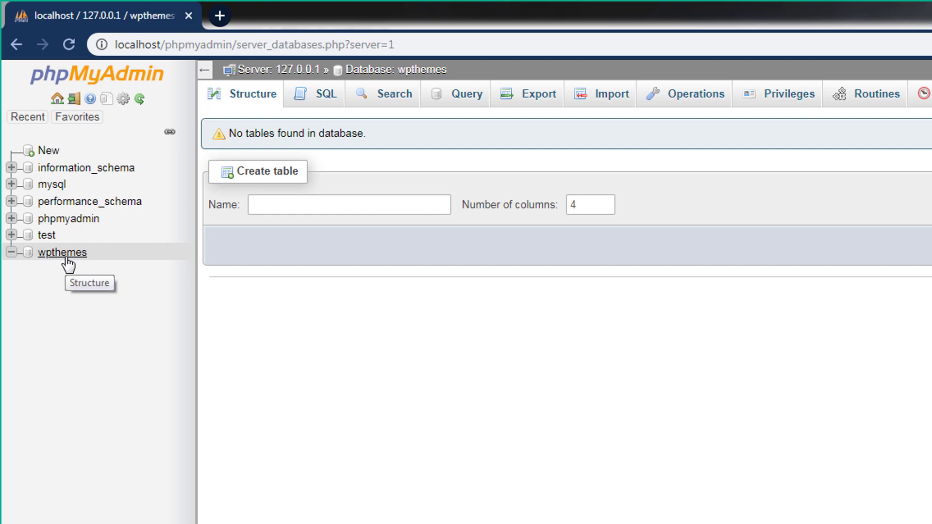
{"action": "left_click", "coordinate": [461, 517]}
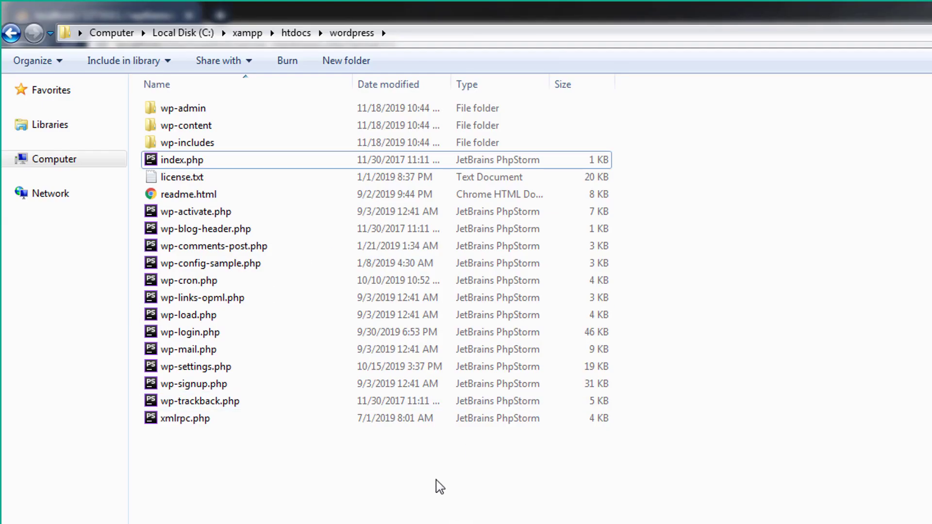
- Start Git Bash Here in C:\xampp\htdocs\wordpress
{"action": "left_click", "coordinate": [165, 264]}
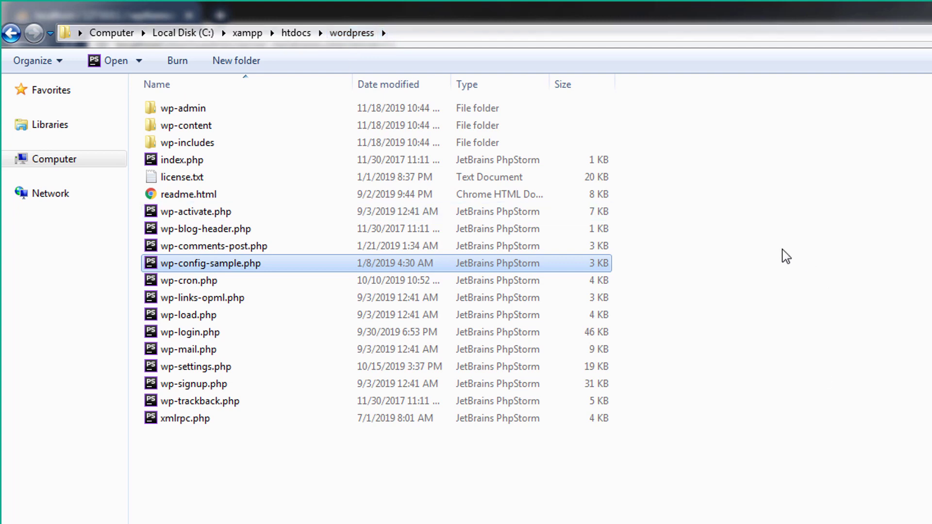
{"action": "right_click", "coordinate": [827, 227]}
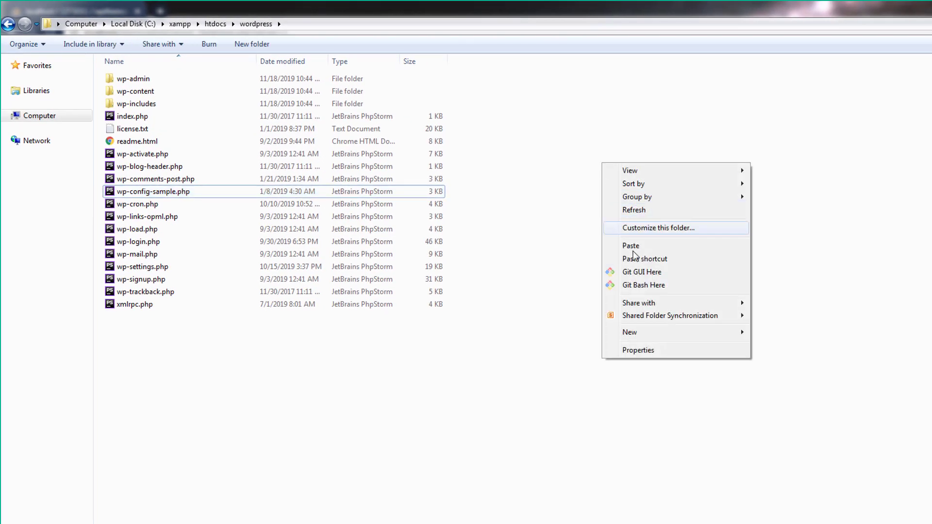
{"action": "left_click", "coordinate": [639, 286]}
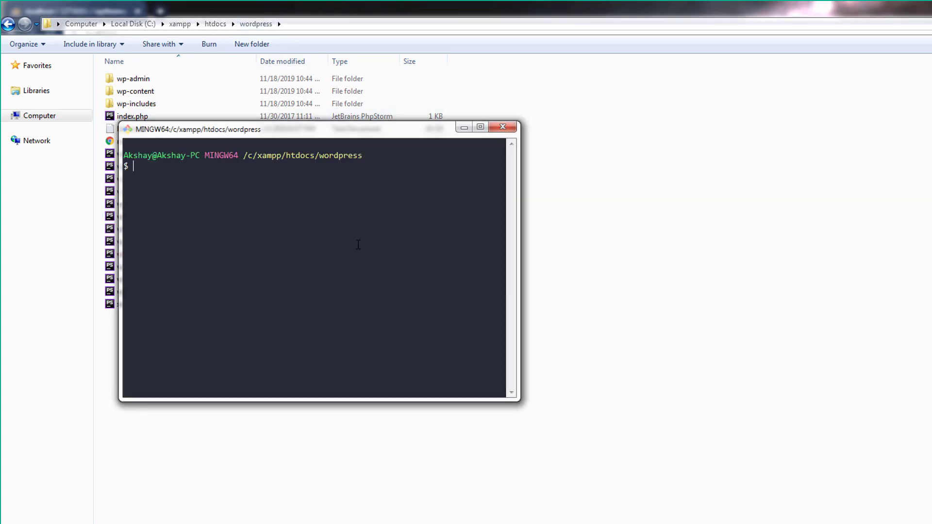
- Run 'code .' in Git Bash to open the wordpress folder in VS Code, then close the terminal
{"action": "type", "text": "code ."}
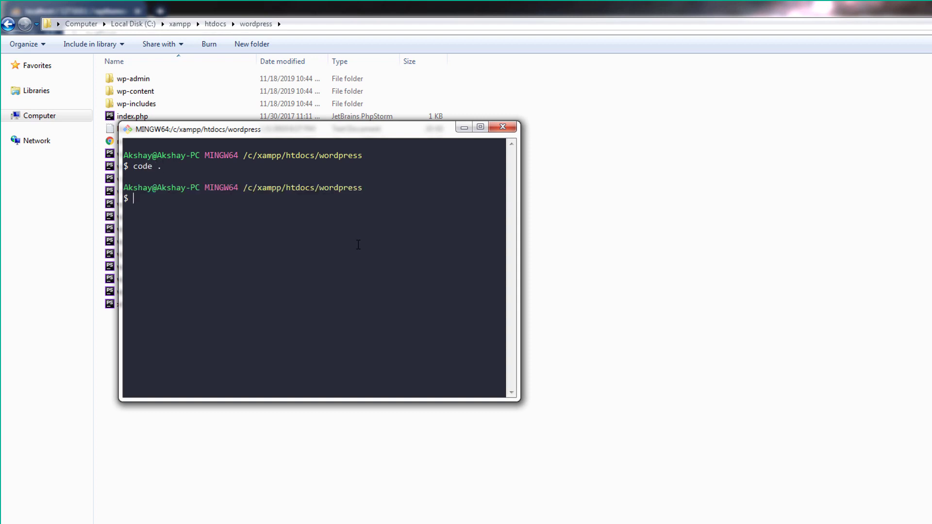
{"action": "left_click", "coordinate": [502, 127]}
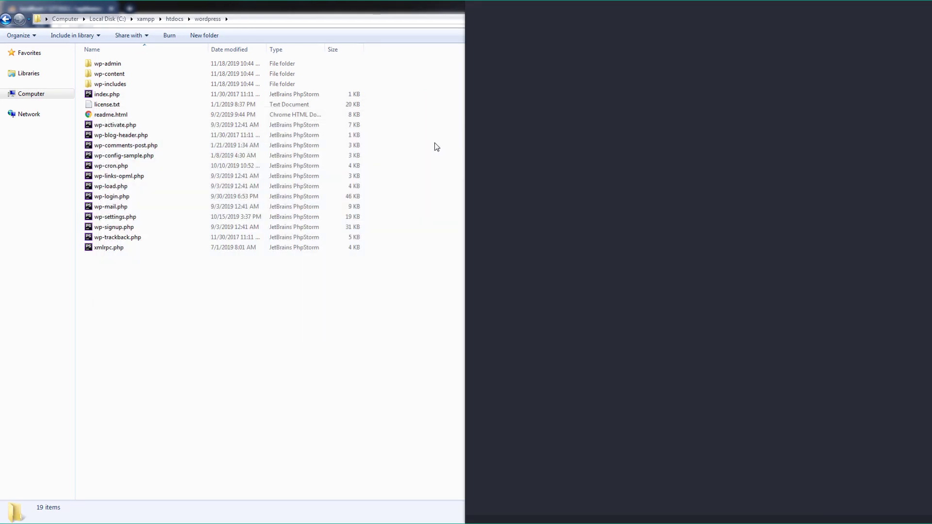
- Close the Welcome tab and open wp-config-sample.php with the sidebar hidden
{"action": "left_click", "coordinate": [653, 24]}
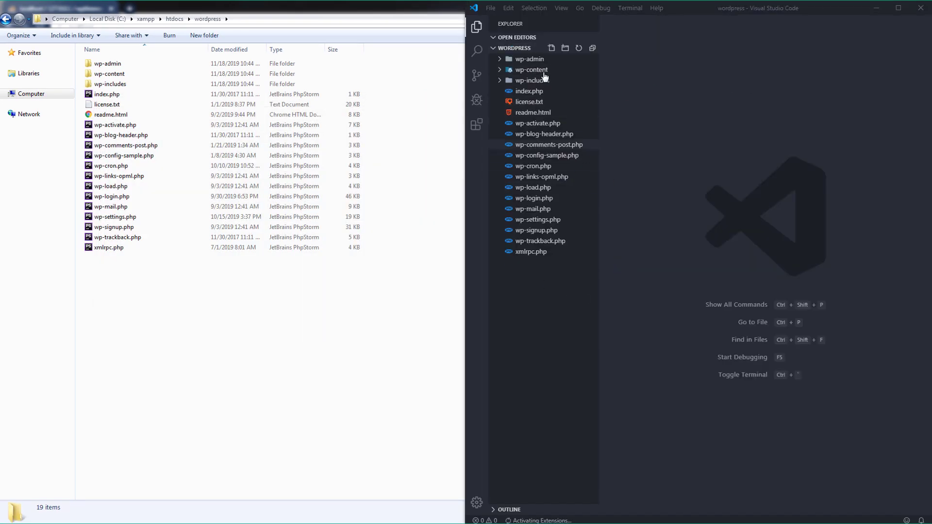
{"action": "left_click", "coordinate": [546, 155]}
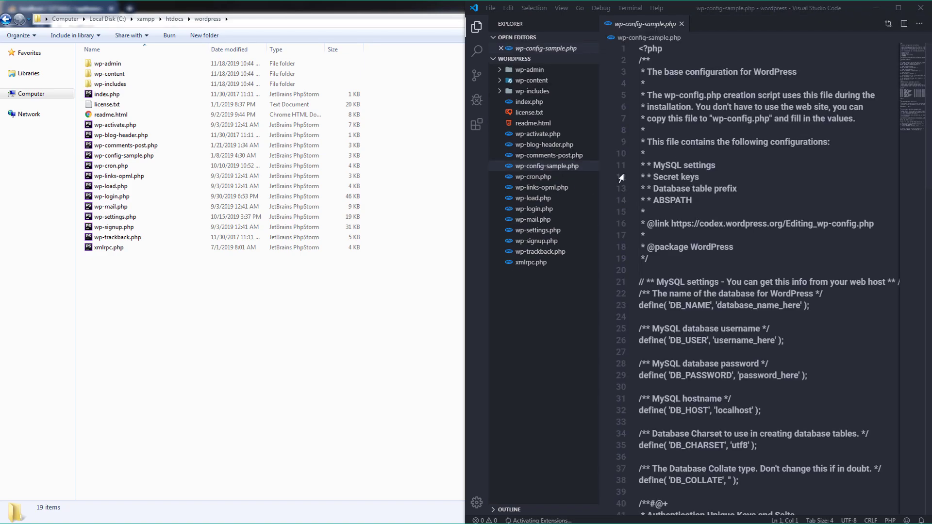
{"action": "key", "text": "ctrl+b"}
{"action": "scroll", "coordinate": [607, 242], "scroll_direction": "down", "scroll_amount": 4}
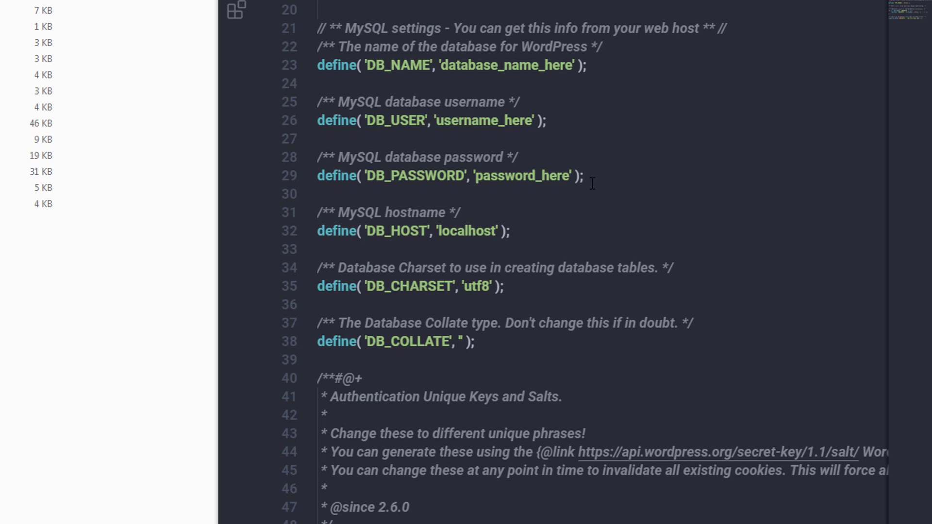
- Highlight the database_name_here, username_here and password_here placeholders to review them
{"action": "left_click_drag", "start_coordinate": [585, 177], "coordinate": [301, 72]}
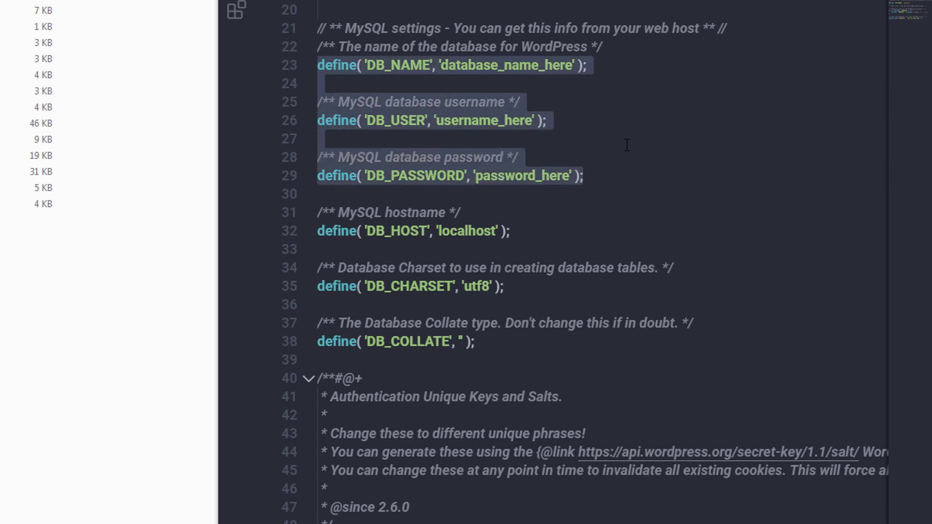
{"action": "scroll", "coordinate": [625, 146], "scroll_direction": "up", "scroll_amount": 2}
{"action": "left_click_drag", "start_coordinate": [441, 142], "coordinate": [576, 143]}
{"action": "left_click_drag", "start_coordinate": [438, 198], "coordinate": [533, 199]}
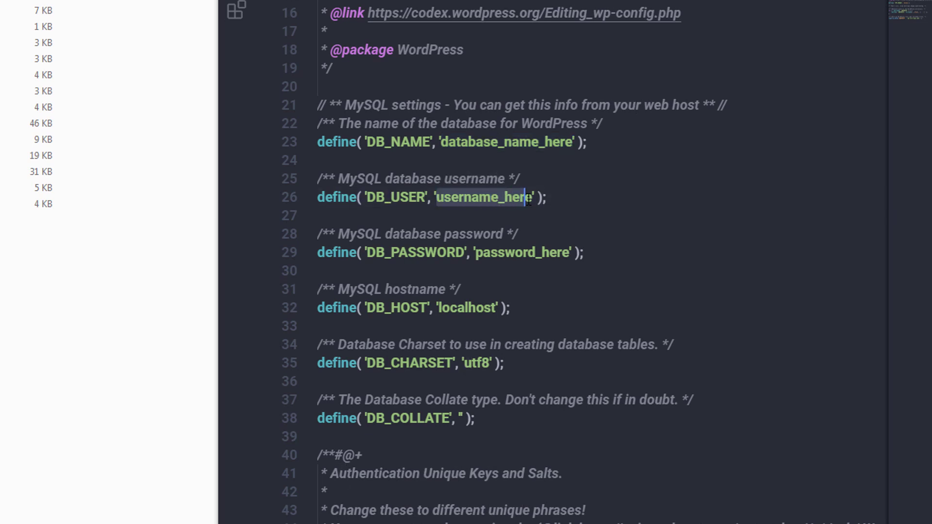
{"action": "left_click_drag", "start_coordinate": [477, 252], "coordinate": [558, 252]}
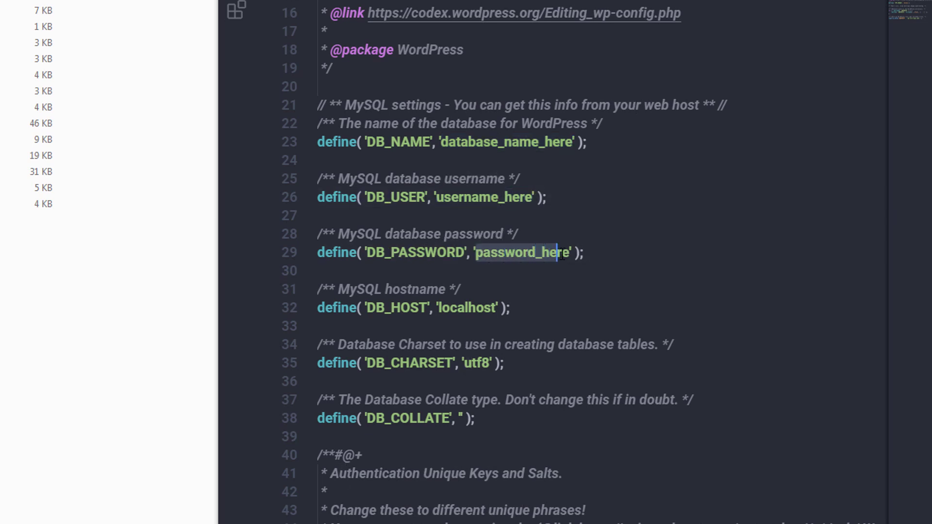
{"action": "left_click", "coordinate": [607, 213]}
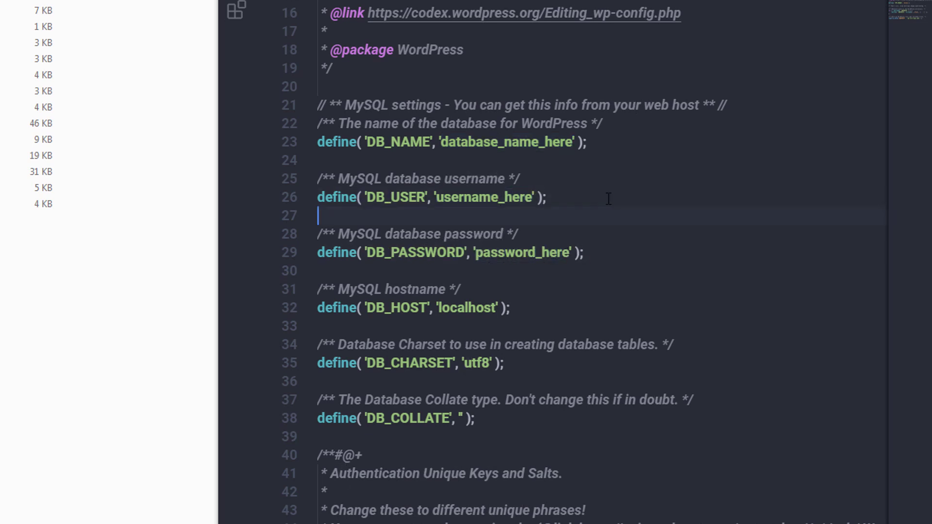
{"action": "left_click", "coordinate": [484, 145]}
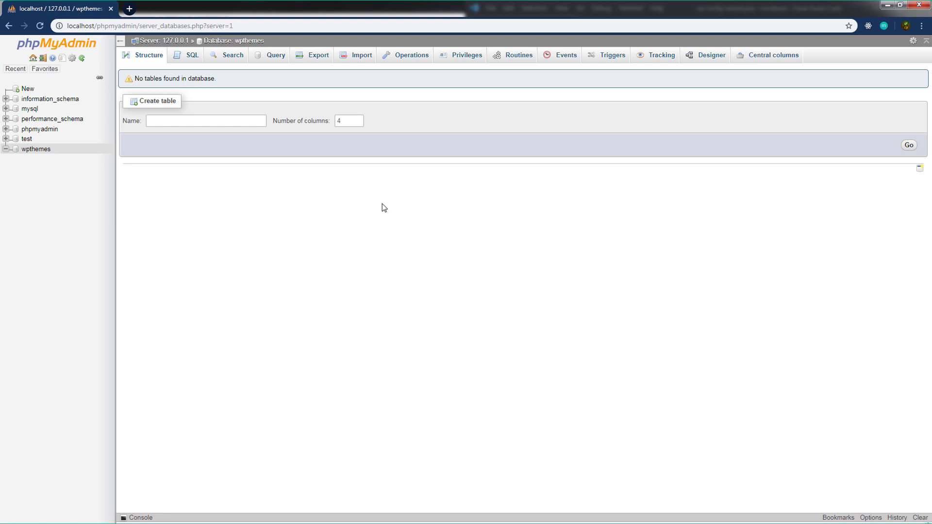
- Replace database_name_here with 'wpthemes' for DB_NAME on line 23
{"action": "key", "text": "alt+Tab"}
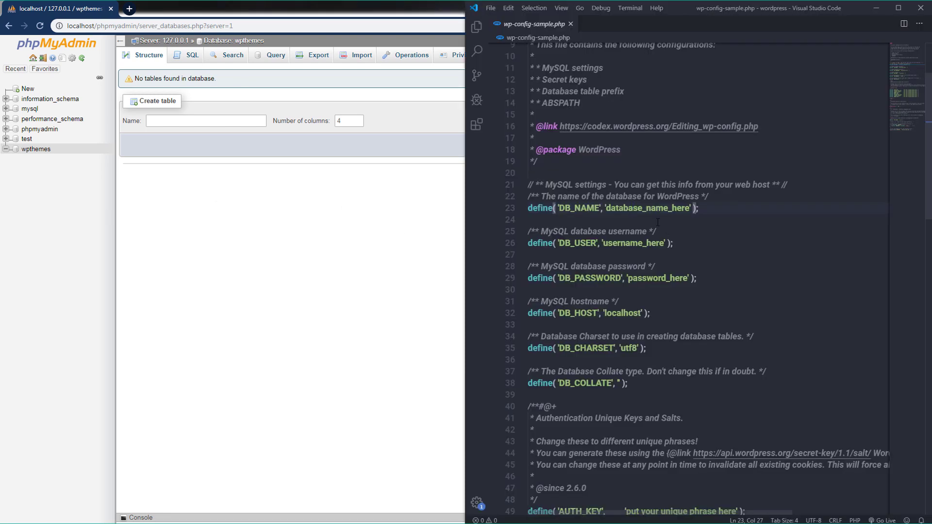
{"action": "key", "text": "End"}
{"action": "key", "text": "shift+Left"}
{"action": "key", "text": "shift+Left"}
{"action": "key", "text": "shift+Left"}
{"action": "key", "text": "shift+Left"}
{"action": "key", "text": "shift+Left"}
{"action": "key", "text": "shift+Left"}
{"action": "key", "text": "shift+Left"}
{"action": "key", "text": "shift+Left"}
{"action": "key", "text": "shift+Left"}
{"action": "key", "text": "shift+Left"}
{"action": "key", "text": "shift+Left"}
{"action": "key", "text": "shift+Left"}
{"action": "key", "text": "shift+Left"}
{"action": "key", "text": "shift+Left"}
{"action": "key", "text": "shift+Left"}
{"action": "key", "text": "shift+Left"}
{"action": "key", "text": "shift+Left"}
{"action": "key", "text": "shift+Left"}
{"action": "key", "text": "shift+Left"}
{"action": "key", "text": "shift+Left"}
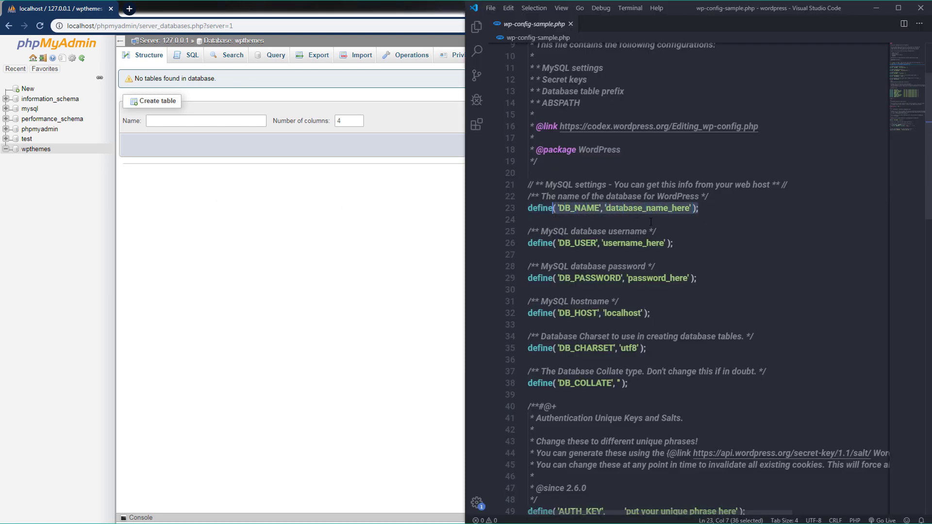
{"action": "double_click", "coordinate": [648, 208]}
{"action": "key", "text": "BackSpace"}
{"action": "type", "text": "w"}
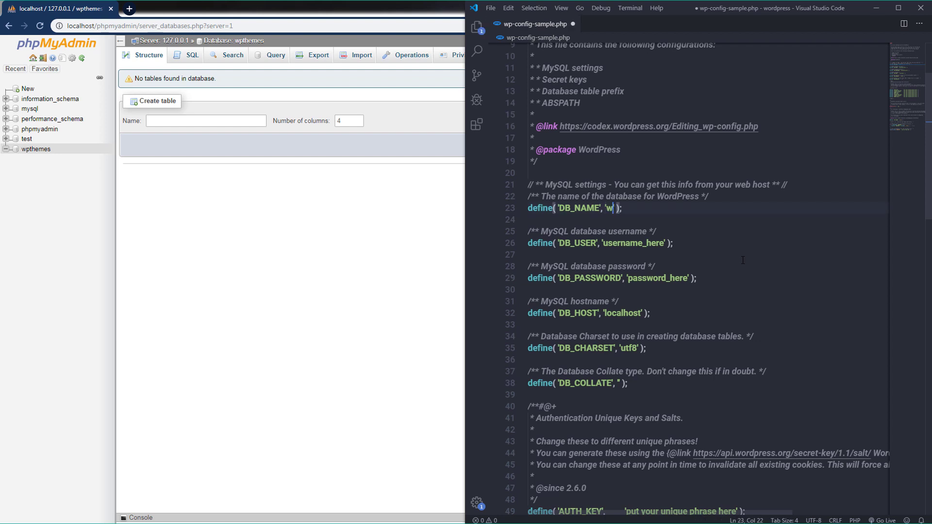
{"action": "type", "text": "pthemes"}
{"action": "double_click", "coordinate": [640, 208]}
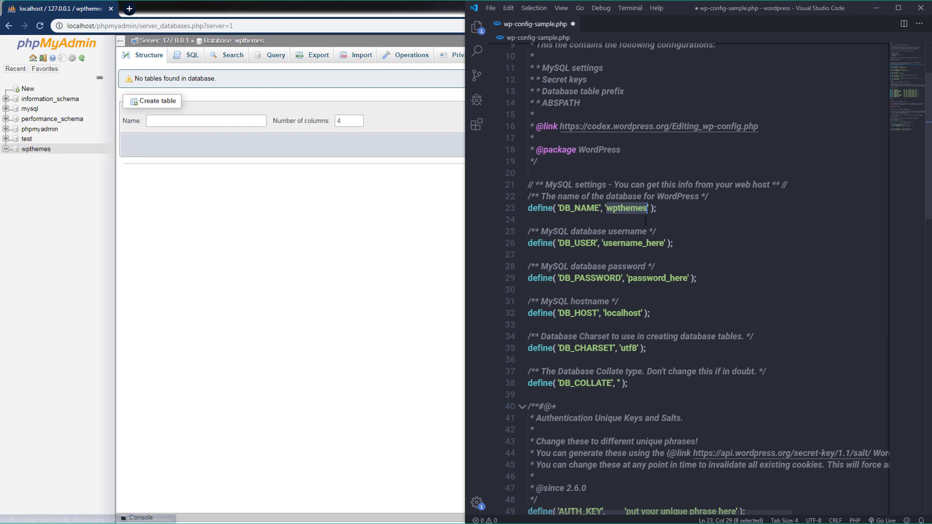
{"action": "key", "text": "End"}
{"action": "key", "text": "shift+Left"}
{"action": "left_click", "coordinate": [680, 224]}
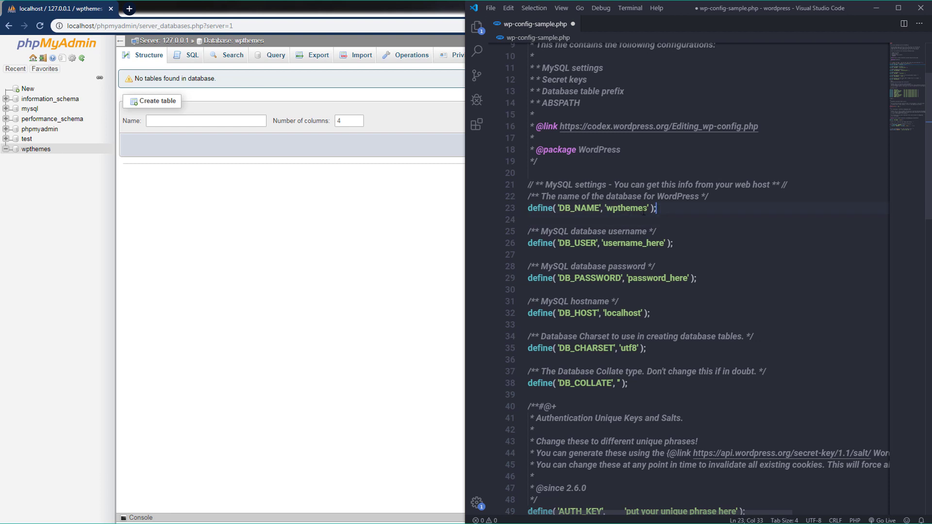
{"action": "double_click", "coordinate": [626, 209]}
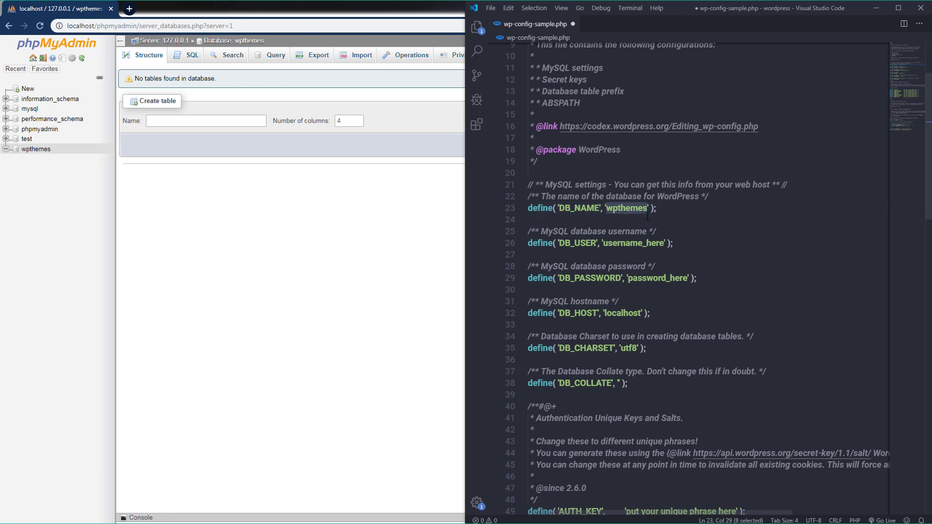
{"action": "left_click", "coordinate": [668, 212]}
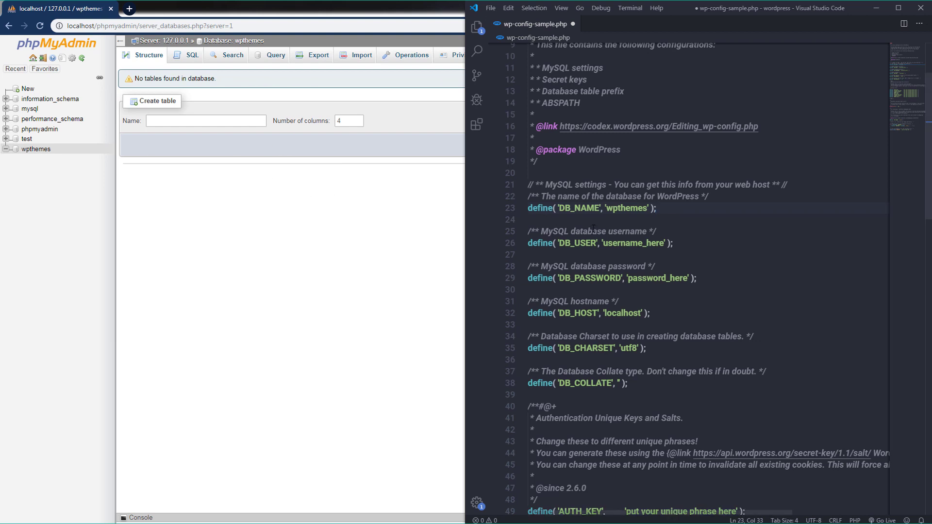
- Replace username_here with 'root' for DB_USER, then bring phpMyAdmin back to front
{"action": "double_click", "coordinate": [641, 244]}
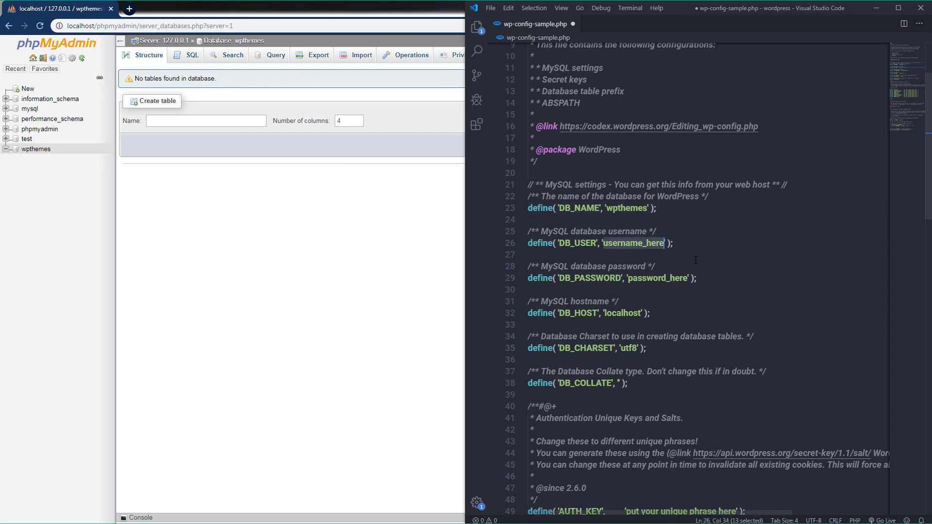
{"action": "key", "text": "BackSpace"}
{"action": "type", "text": "root"}
{"action": "double_click", "coordinate": [657, 278]}
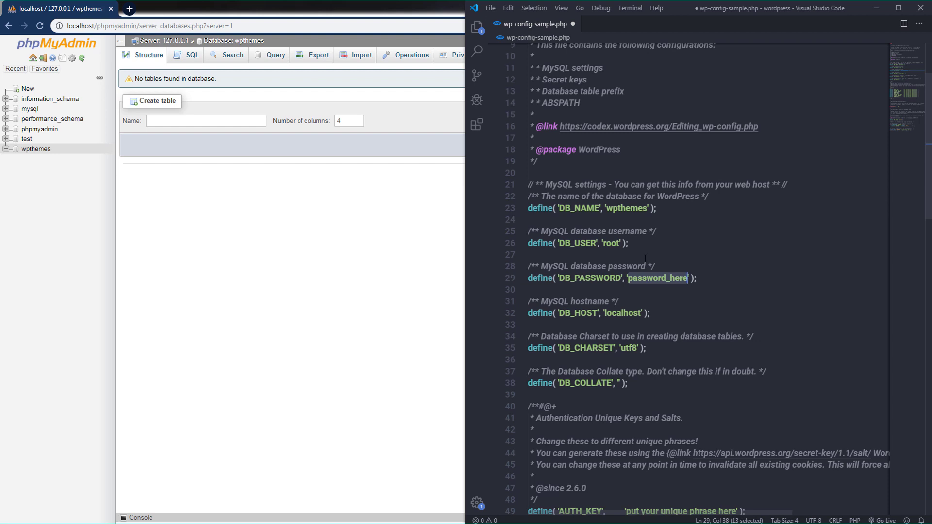
{"action": "left_click", "coordinate": [628, 244]}
{"action": "key", "text": "shift+Home"}
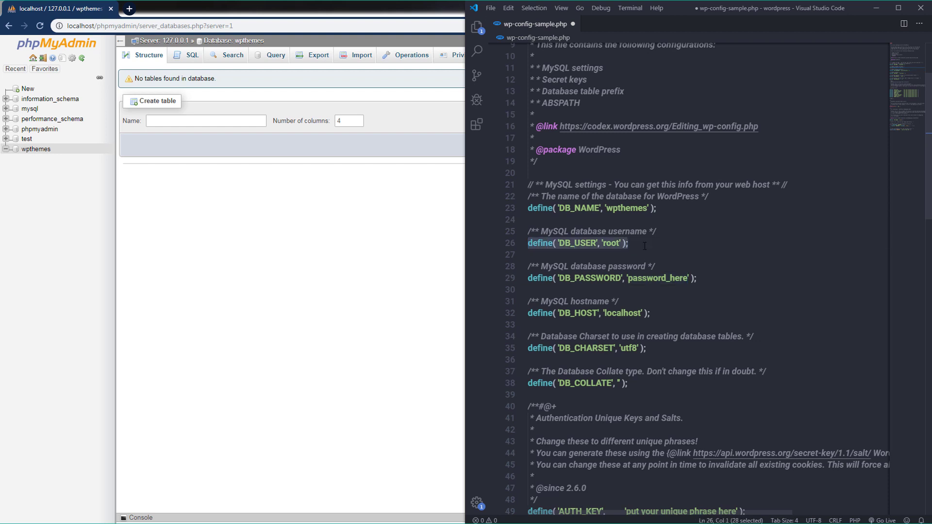
{"action": "left_click", "coordinate": [381, 251]}
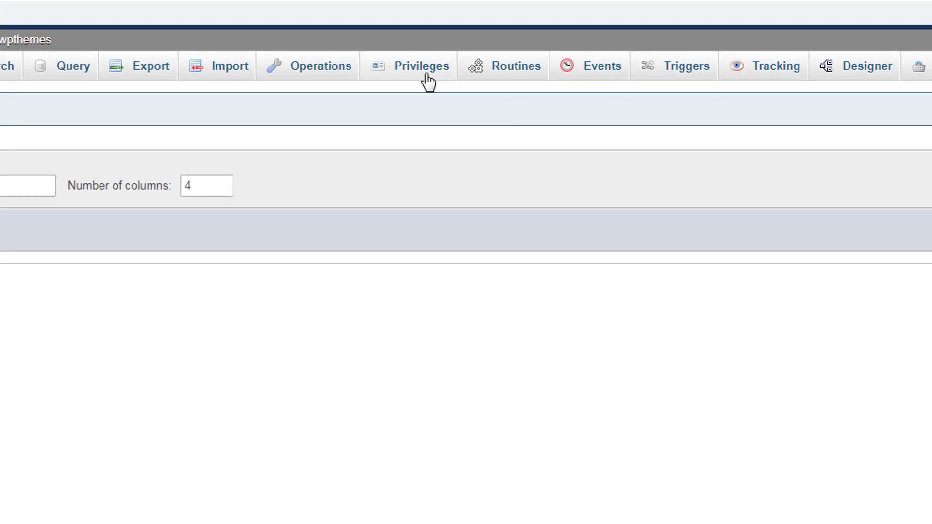
- Confirm root's privileges on wpthemes, then clear the 'password_here' placeholder on config line 29
{"action": "left_click", "coordinate": [428, 71]}
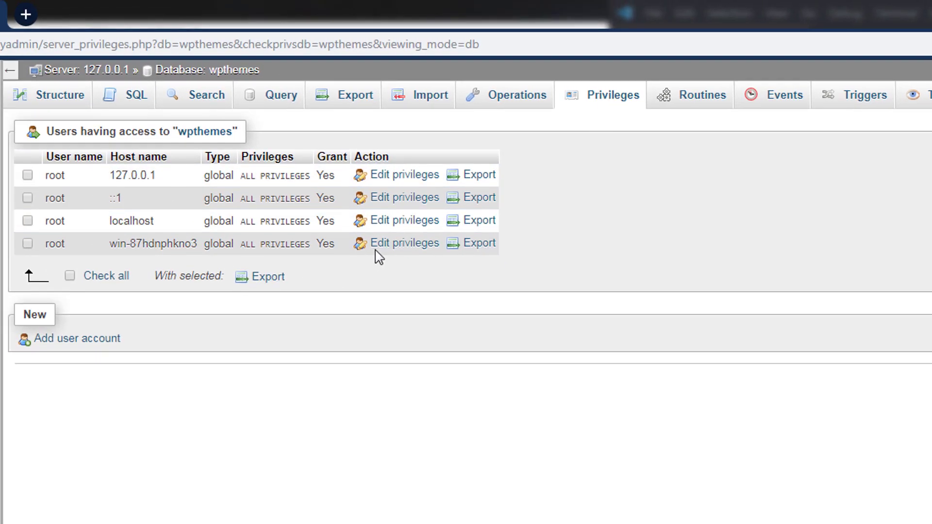
{"action": "key", "text": "alt+Tab"}
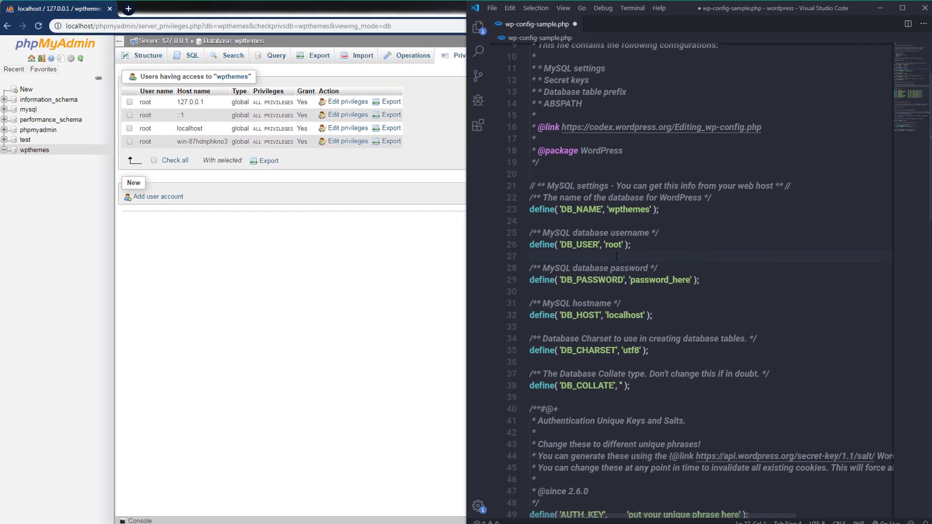
{"action": "left_click", "coordinate": [767, 354]}
{"action": "left_click", "coordinate": [820, 405]}
{"action": "double_click", "coordinate": [650, 278]}
{"action": "key", "text": "BackSpace"}
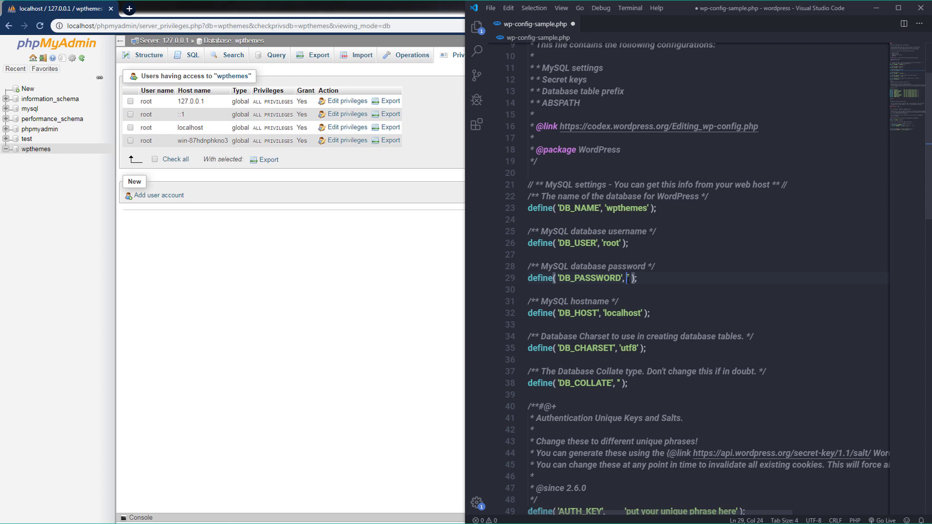
- Review the host and charset settings, then save wp-config-sample.php and close VS Code
{"action": "left_click_drag", "start_coordinate": [645, 277], "coordinate": [546, 278]}
{"action": "left_click_drag", "start_coordinate": [650, 313], "coordinate": [528, 304]}
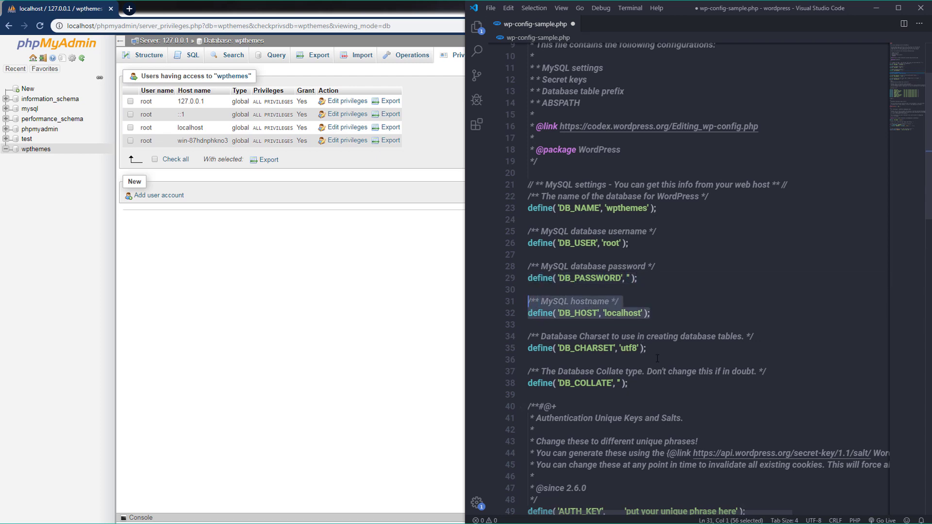
{"action": "left_click_drag", "start_coordinate": [647, 348], "coordinate": [529, 338]}
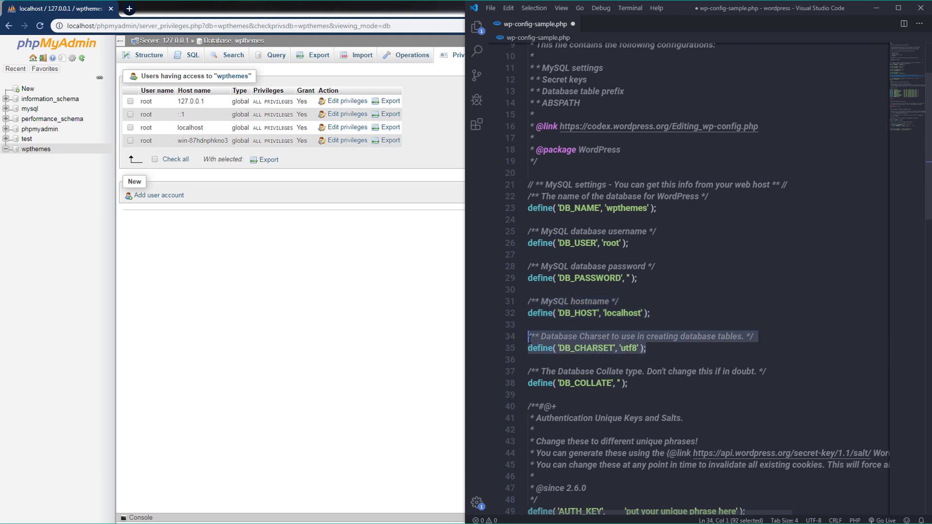
{"action": "left_click_drag", "start_coordinate": [638, 277], "coordinate": [528, 207]}
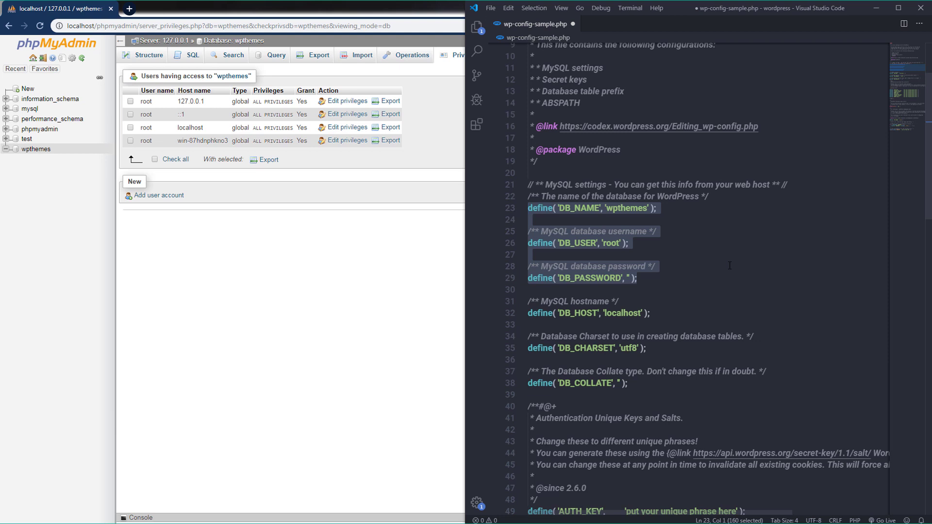
{"action": "left_click", "coordinate": [730, 265]}
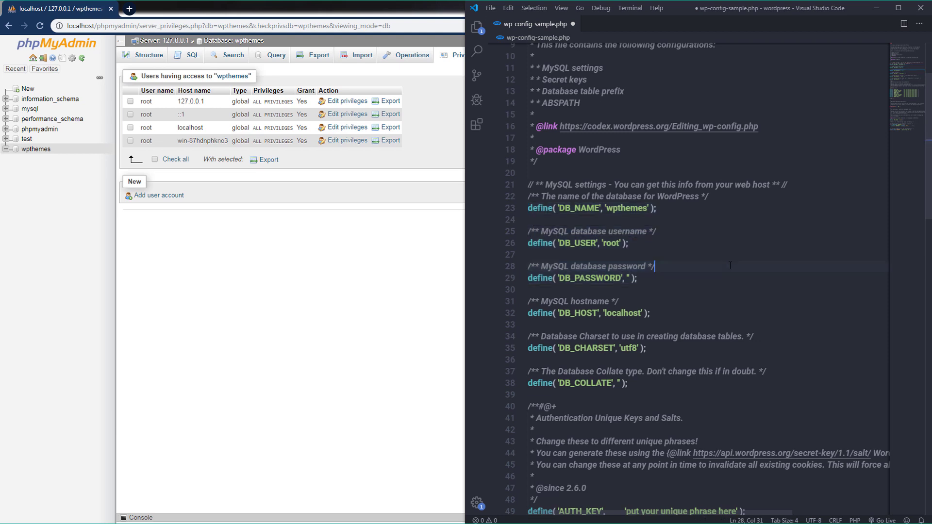
{"action": "key", "text": "ctrl+s"}
{"action": "left_click", "coordinate": [920, 8]}
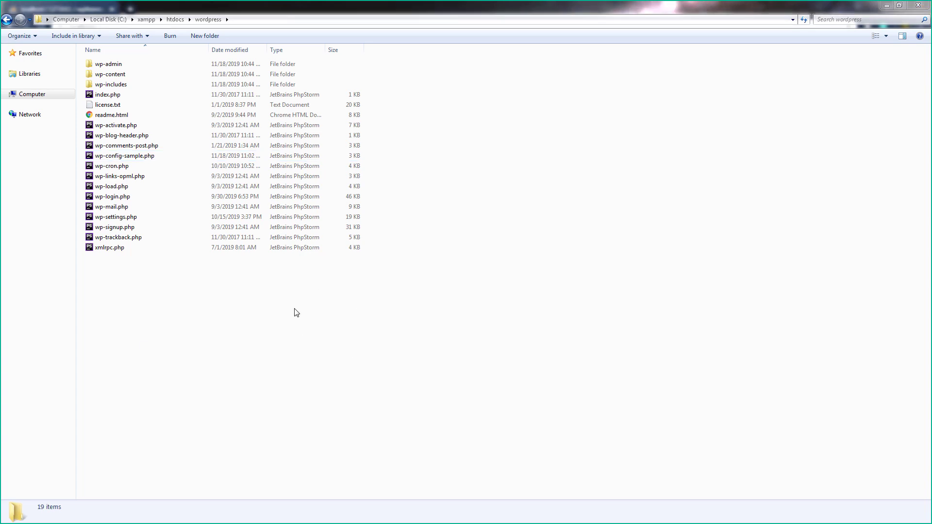
- Look over index.php and the other wordpress folder files, then start a new Chrome tab
{"action": "left_click", "coordinate": [138, 95]}
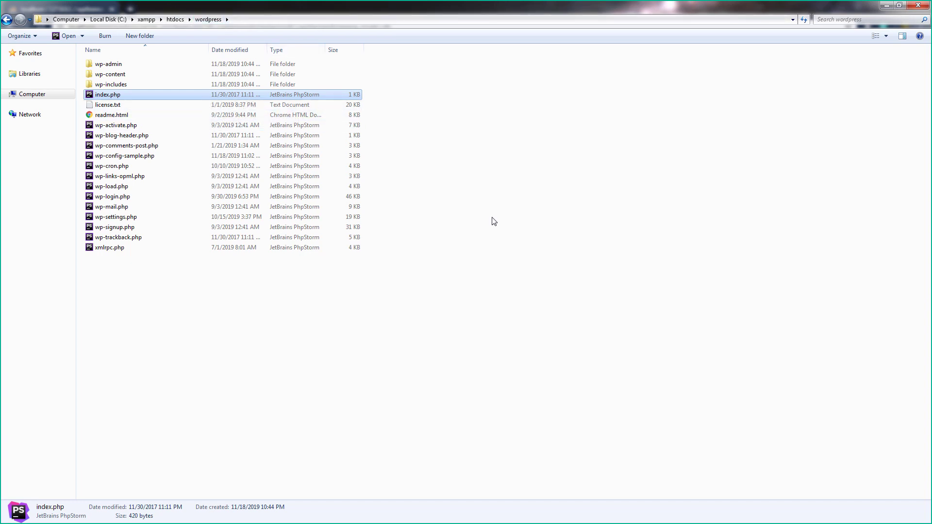
{"action": "key", "text": "alt+Tab"}
{"action": "key", "text": "ctrl+t"}
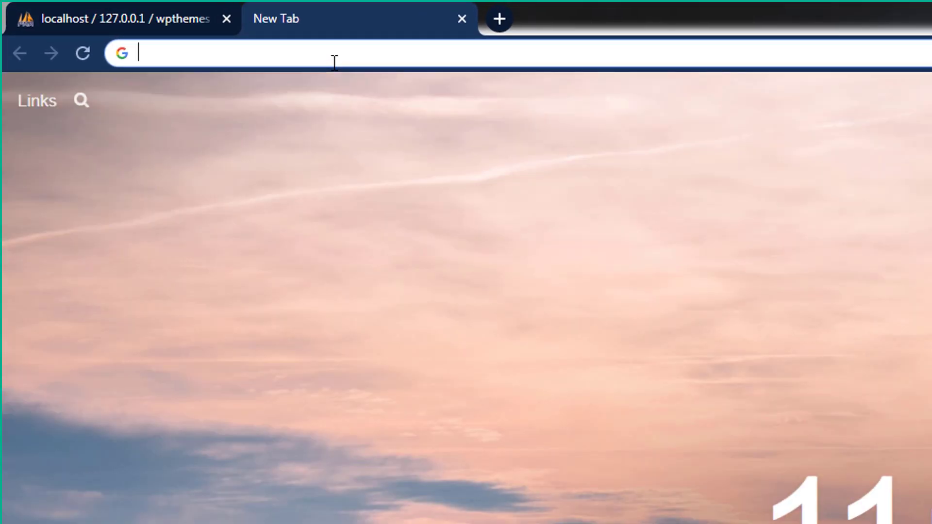
- Go to localhost/wordpress to load the WordPress setup-config page
{"action": "type", "text": "localhost/"}
{"action": "type", "text": "wordpress"}
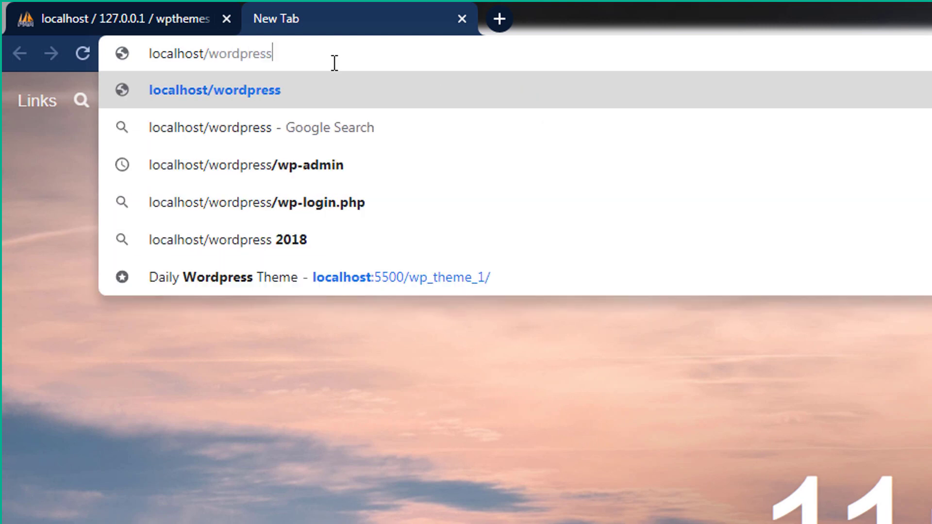
{"action": "key", "text": "Return"}
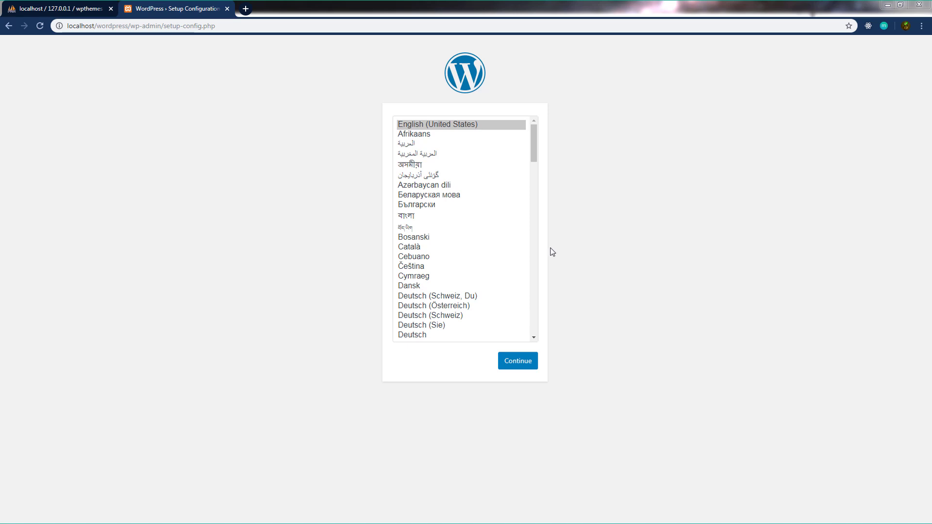
- Choose English (United States) and proceed to the database connection form
{"action": "left_click", "coordinate": [461, 127]}
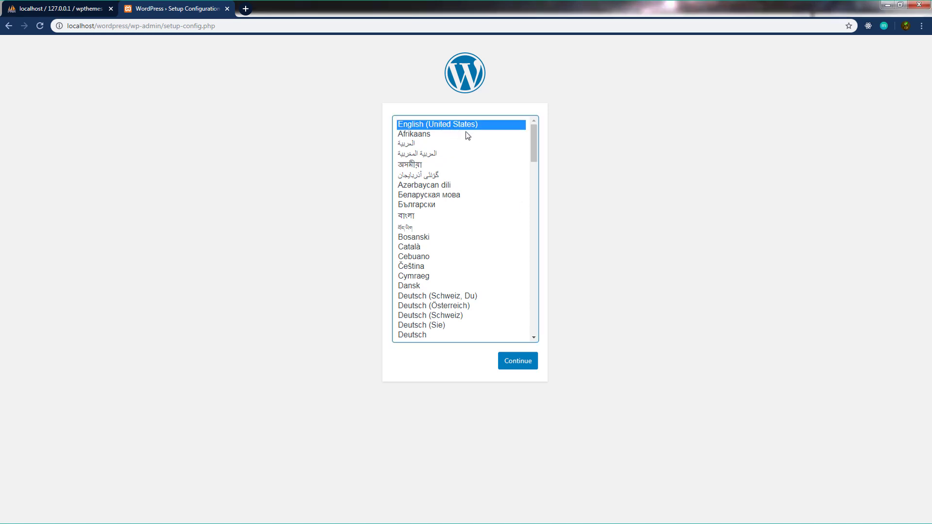
{"action": "left_click", "coordinate": [507, 387]}
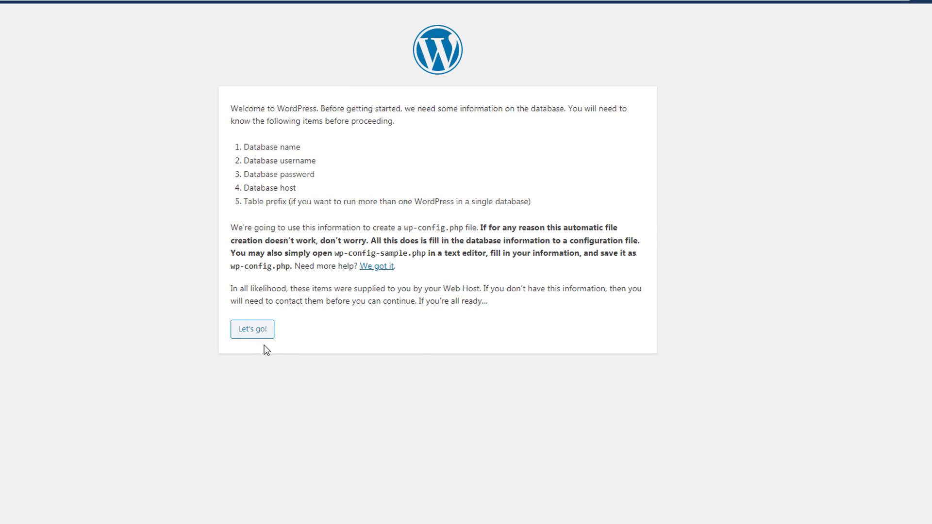
{"action": "left_click", "coordinate": [255, 332]}
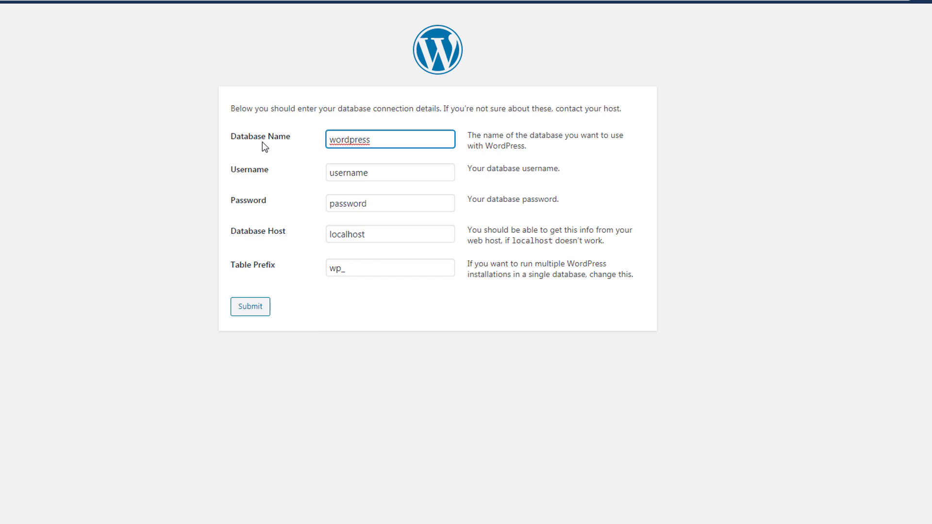
- Submit database wpthemes, user root, empty password, host localhost and prefix wp_
{"action": "left_click_drag", "start_coordinate": [380, 139], "coordinate": [316, 147]}
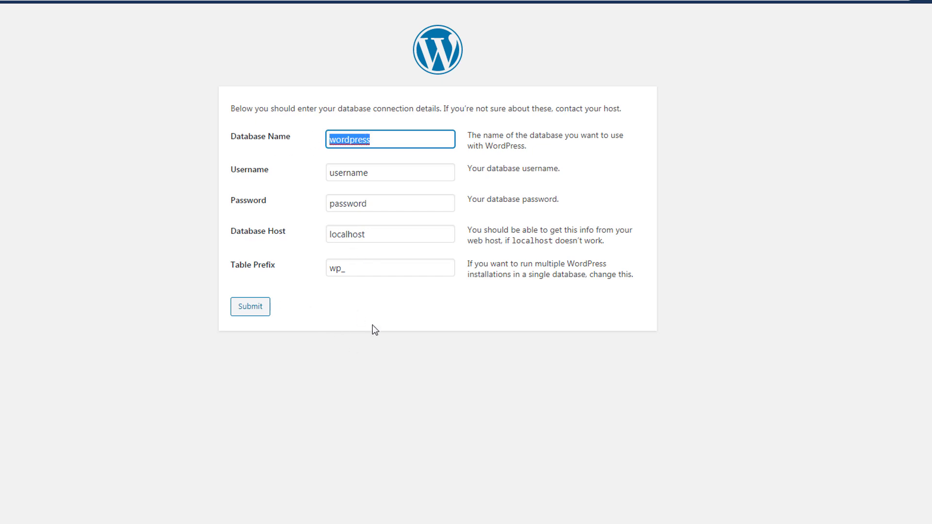
{"action": "type", "text": "wpthemes"}
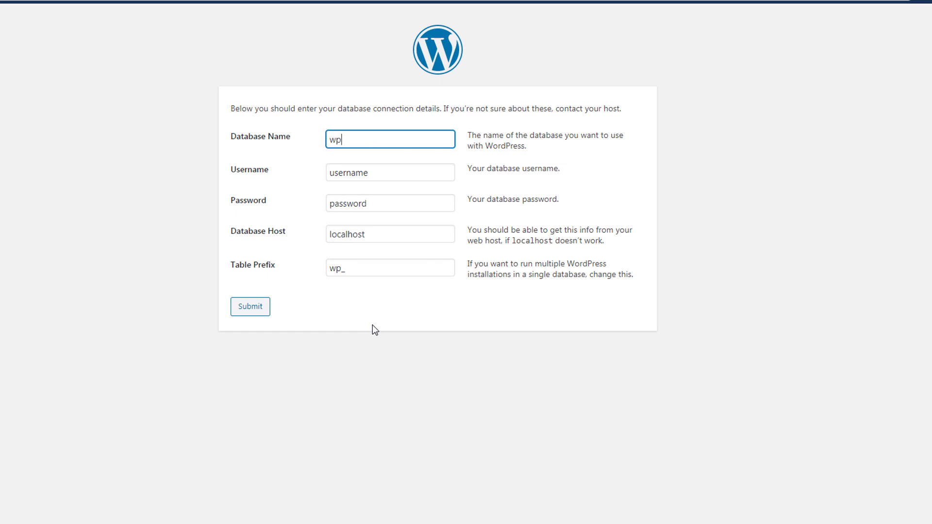
{"action": "left_click_drag", "start_coordinate": [376, 173], "coordinate": [324, 175]}
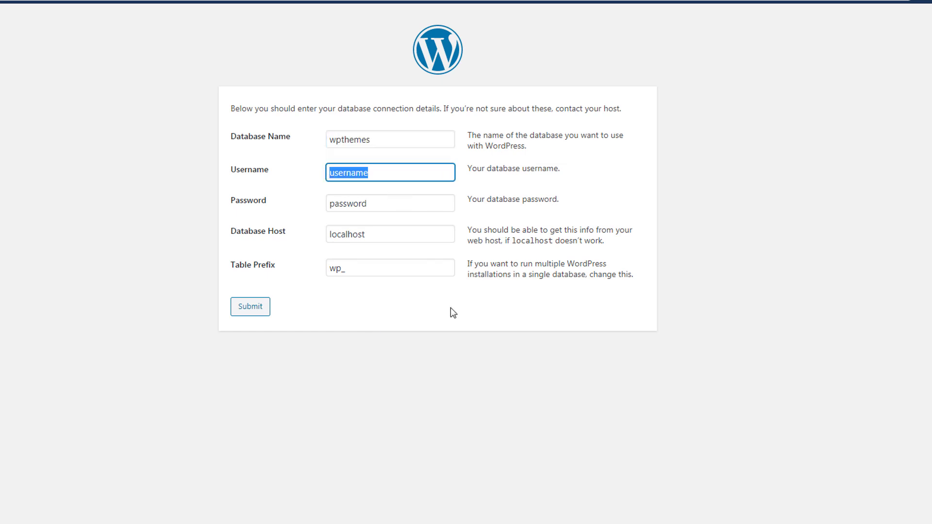
{"action": "type", "text": "root"}
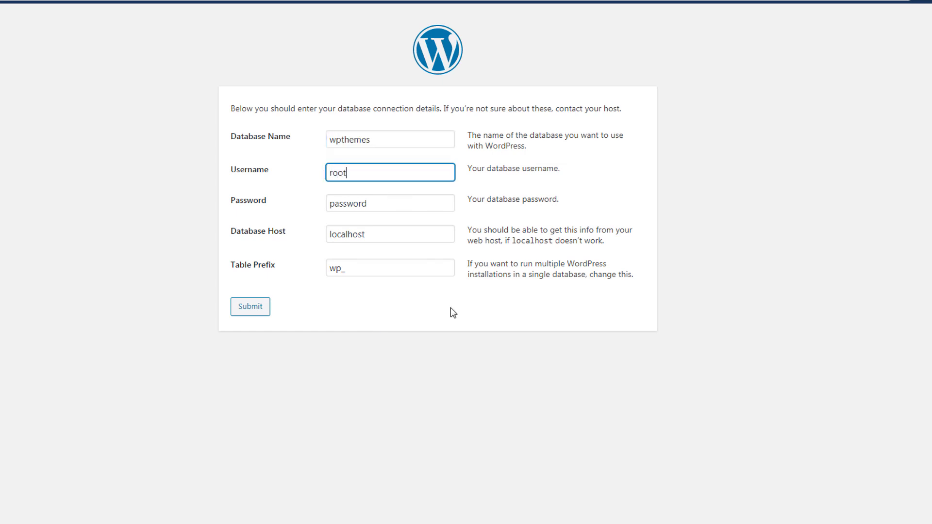
{"action": "left_click_drag", "start_coordinate": [367, 204], "coordinate": [328, 204]}
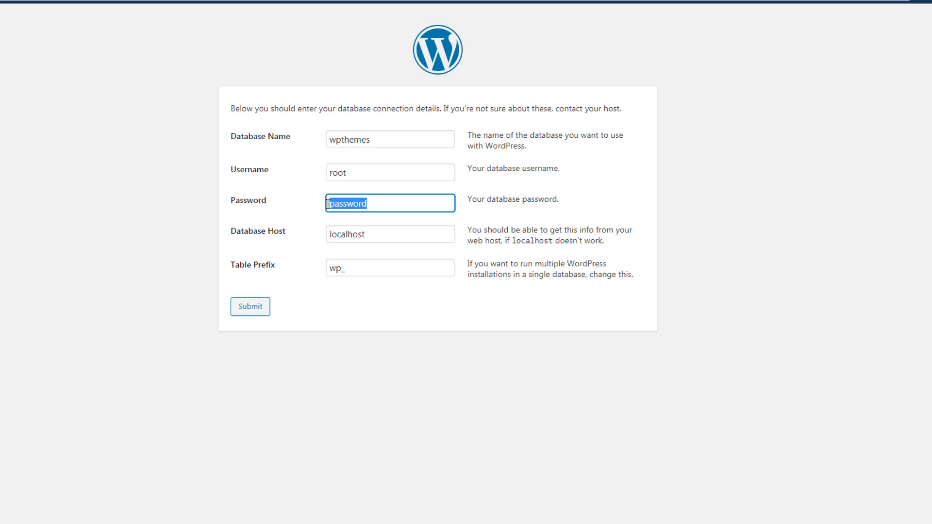
{"action": "key", "text": "BackSpace"}
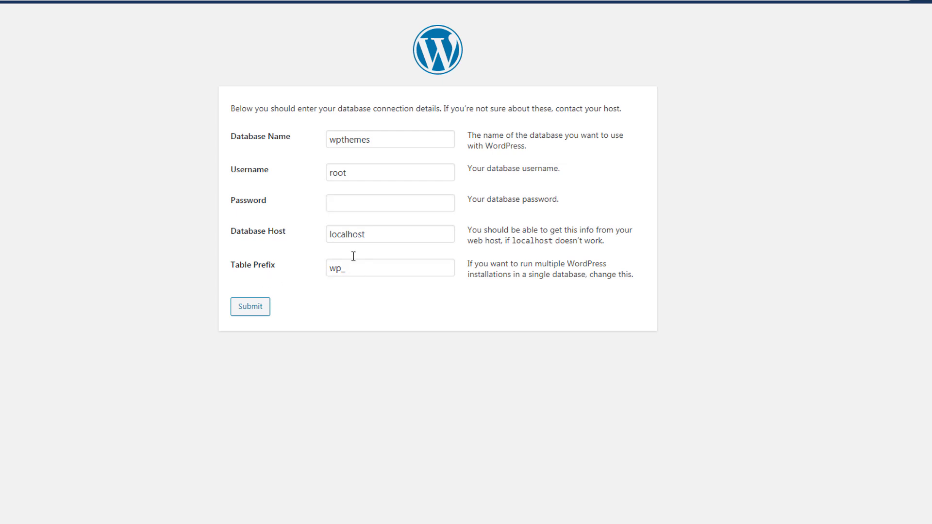
{"action": "left_click_drag", "start_coordinate": [377, 236], "coordinate": [314, 235]}
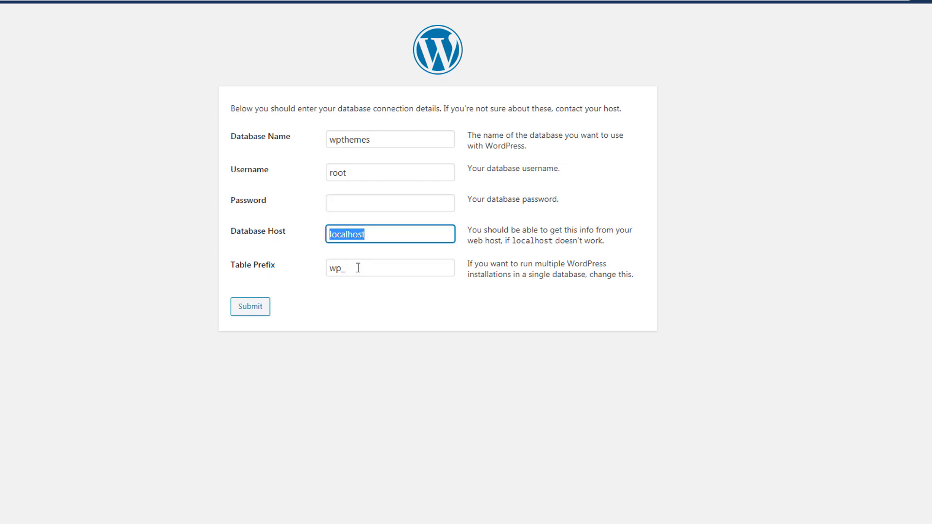
{"action": "left_click_drag", "start_coordinate": [357, 266], "coordinate": [318, 273]}
{"action": "left_click", "coordinate": [369, 307]}
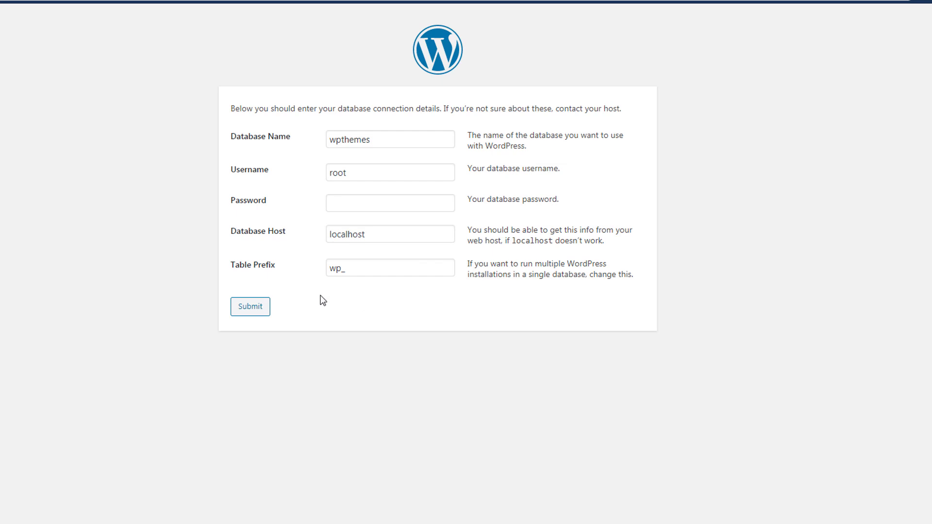
{"action": "left_click", "coordinate": [253, 311]}
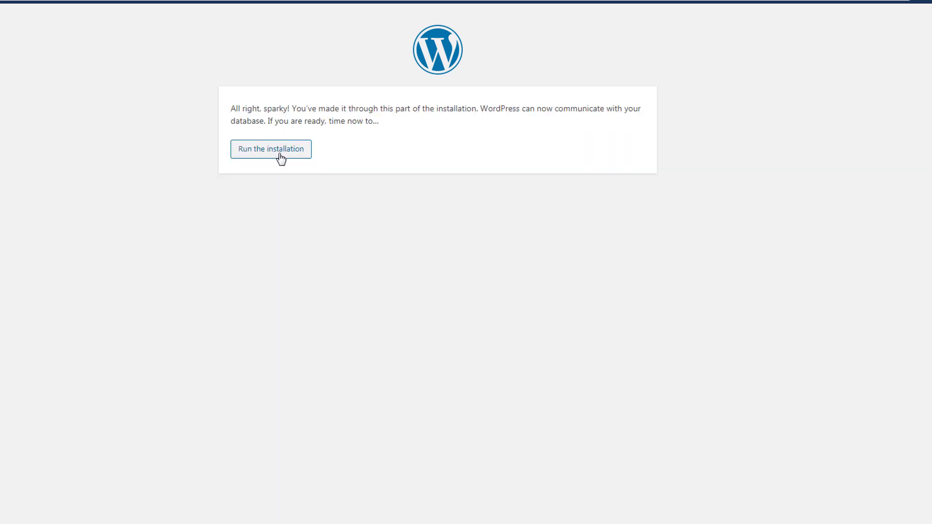
- Start the installation and enter 'WpDaily' as the site title
{"action": "left_click", "coordinate": [280, 157]}
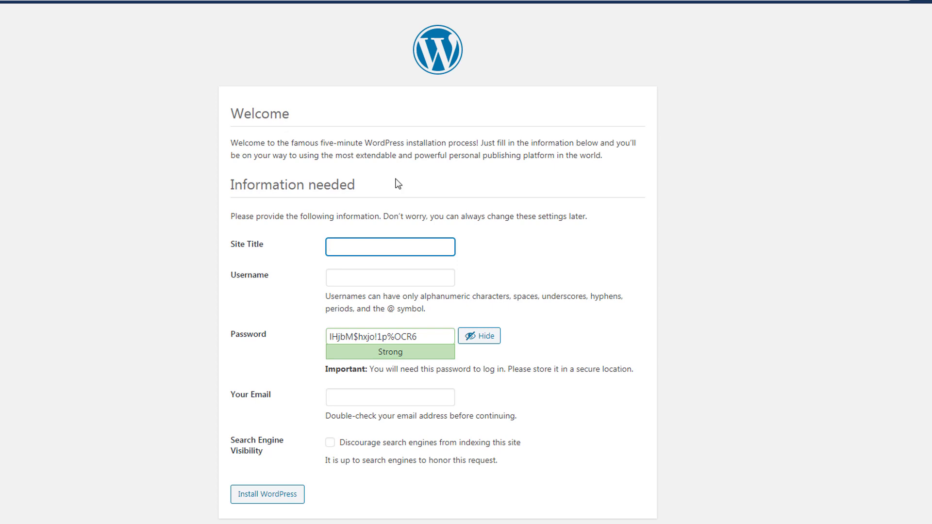
{"action": "left_click", "coordinate": [351, 288]}
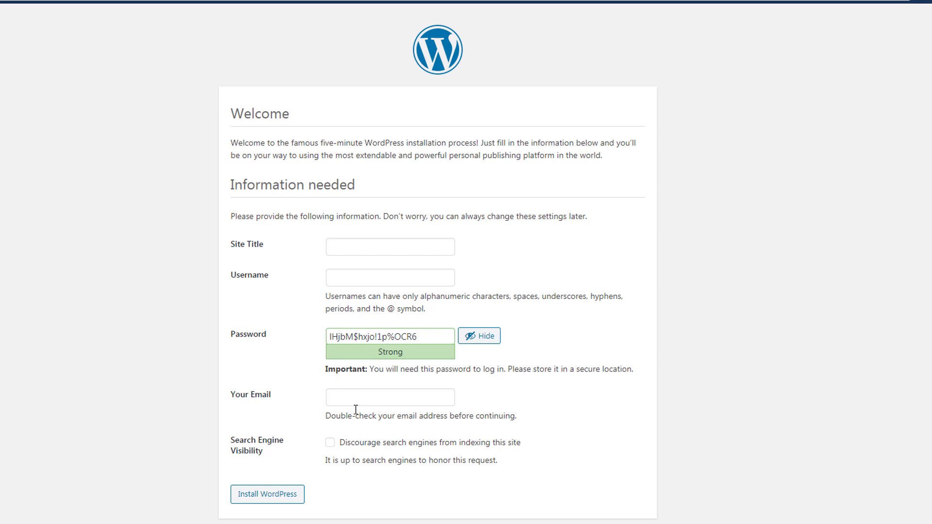
{"action": "left_click", "coordinate": [388, 247]}
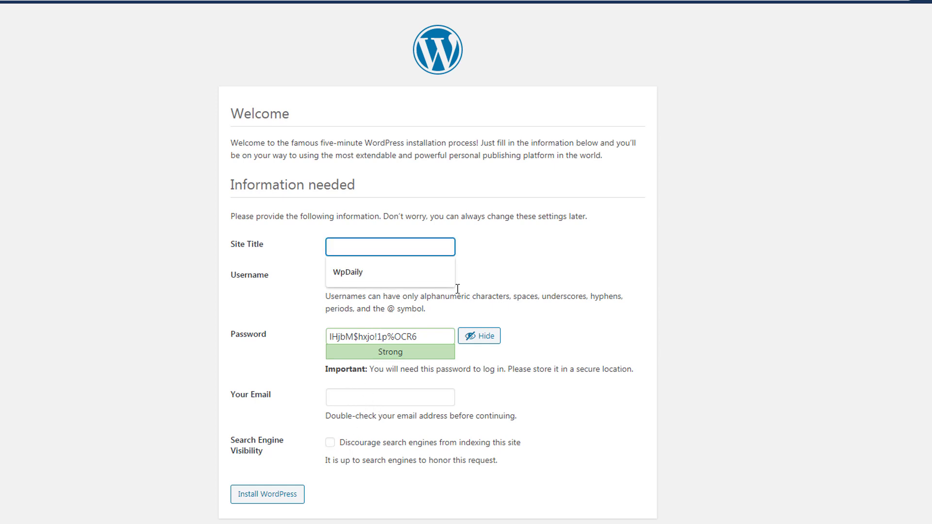
{"action": "type", "text": "WpDaily"}
{"action": "double_click", "coordinate": [377, 250]}
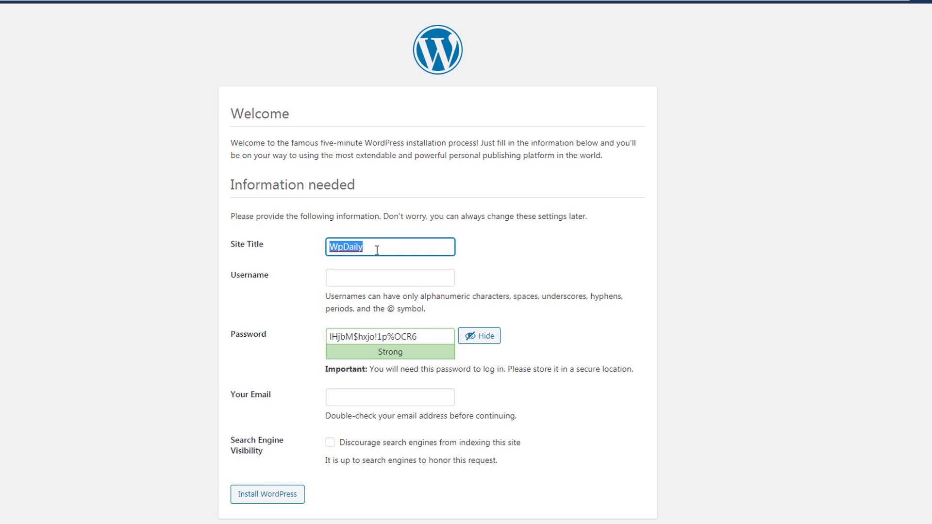
- Fill the username 'admin' from autocomplete and clear the generated password
{"action": "left_click", "coordinate": [371, 275]}
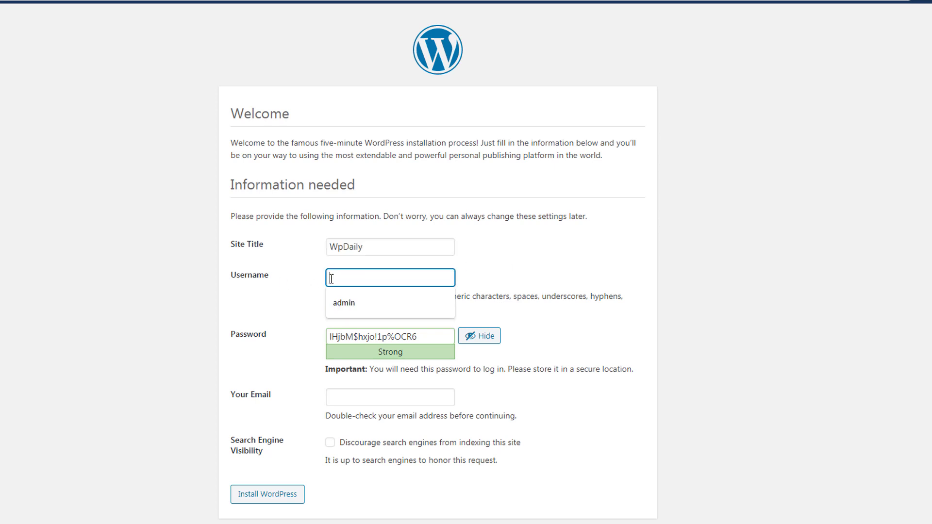
{"action": "left_click", "coordinate": [414, 313]}
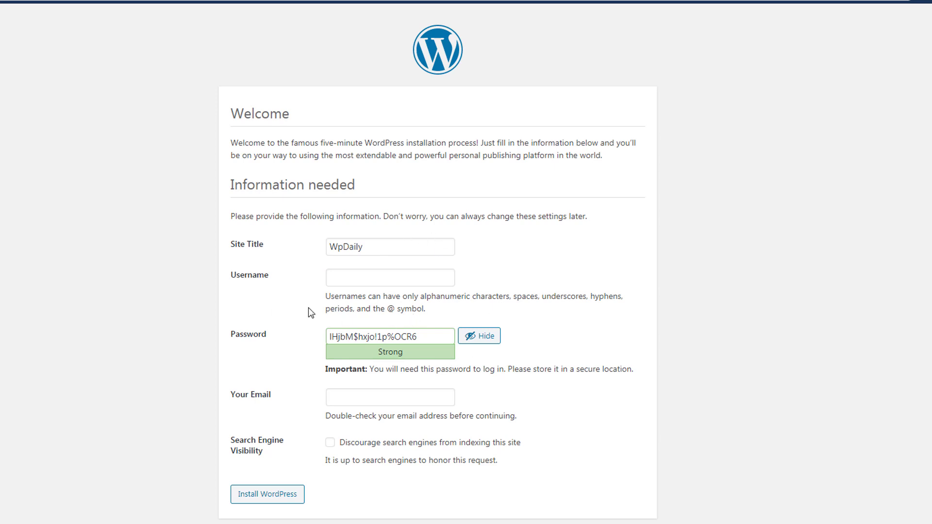
{"action": "left_click", "coordinate": [372, 280]}
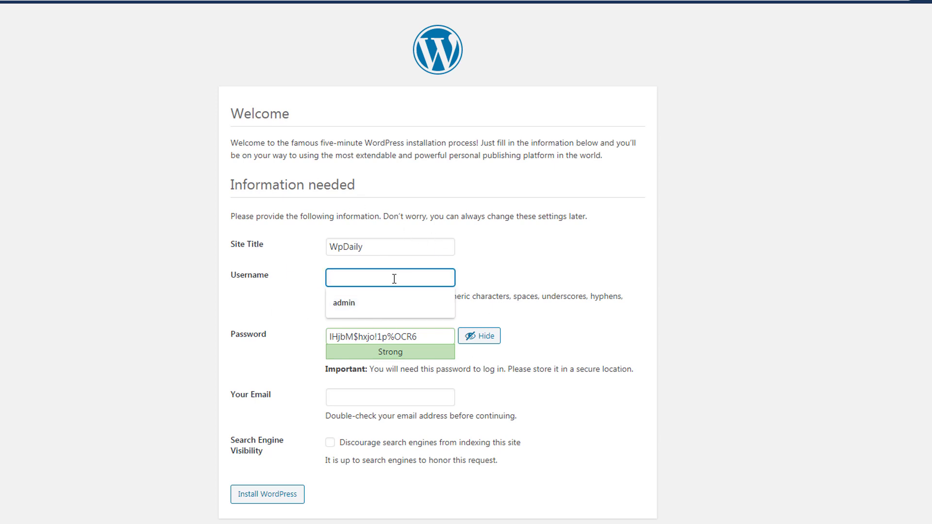
{"action": "left_click", "coordinate": [347, 304]}
{"action": "key", "text": "Tab"}
{"action": "key", "text": "BackSpace"}
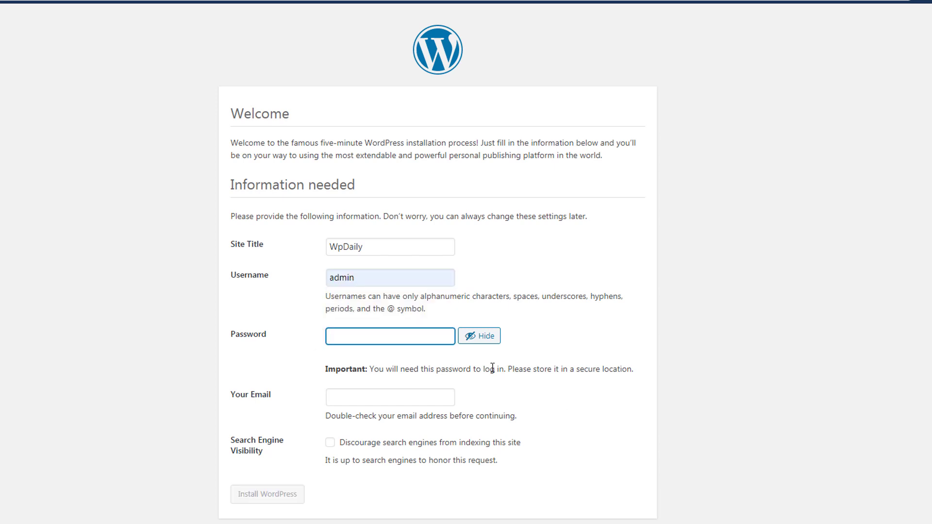
- Enter a custom admin password and tick 'Confirm use of weak password'
{"action": "type", "text": "admin@123"}
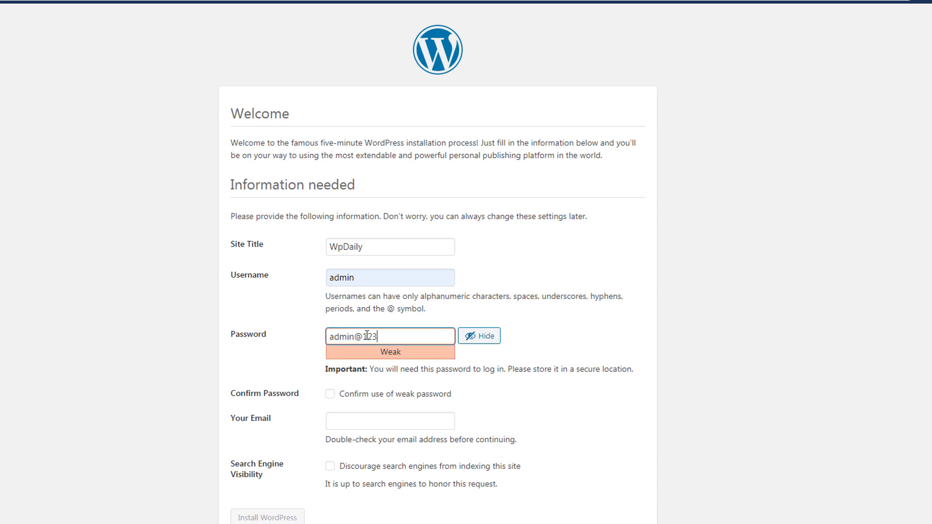
{"action": "left_click_drag", "start_coordinate": [392, 336], "coordinate": [327, 339]}
{"action": "left_click_drag", "start_coordinate": [359, 277], "coordinate": [329, 275]}
{"action": "left_click", "coordinate": [410, 126]}
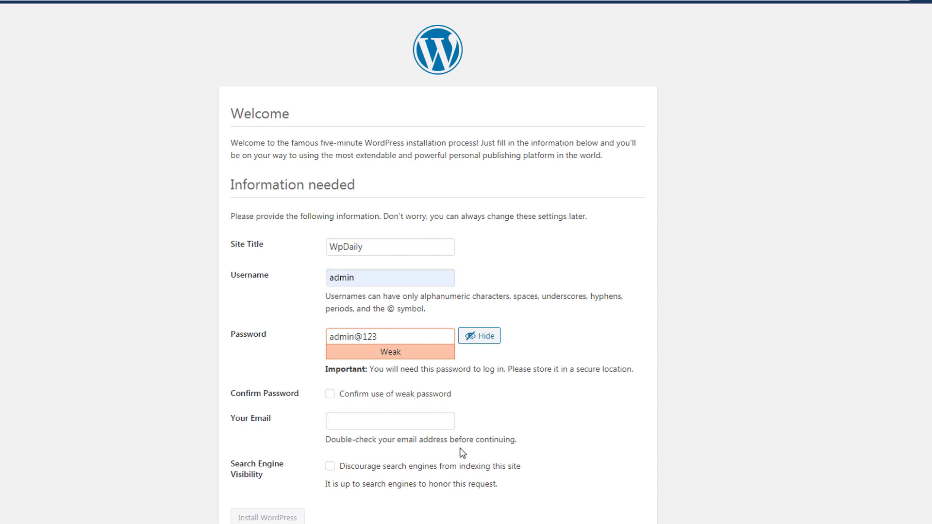
{"action": "left_click", "coordinate": [331, 396]}
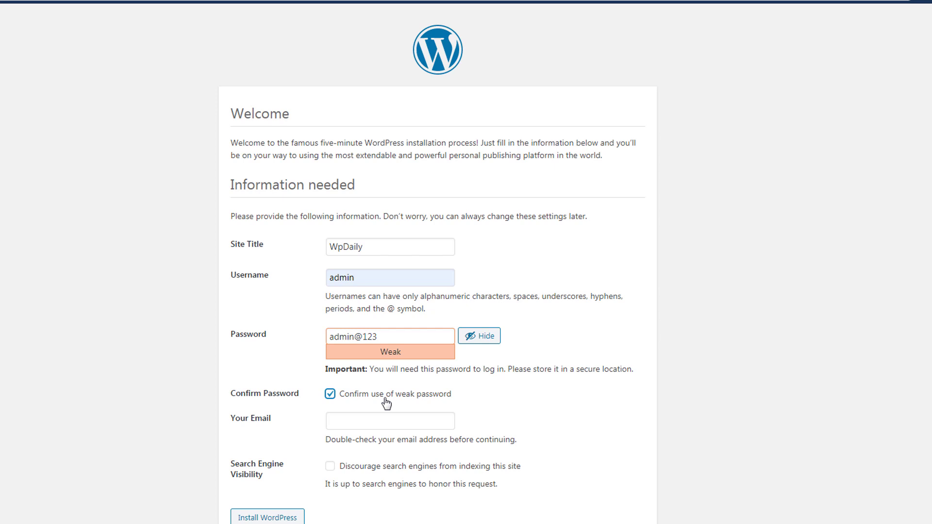
{"action": "key", "text": "shift+Tab"}
{"action": "key", "text": "shift+Tab"}
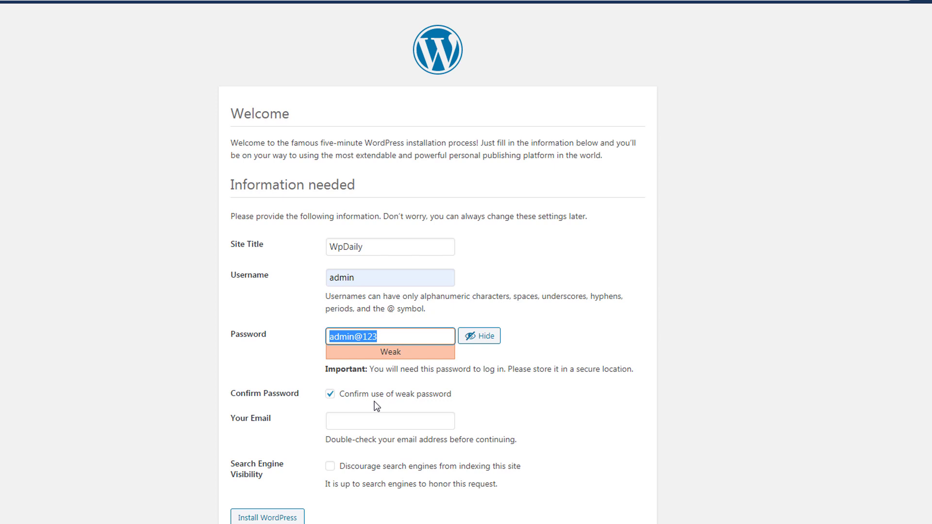
- Fill in the admin e-mail address by accepting the autofill suggestion
{"action": "double_click", "coordinate": [335, 275]}
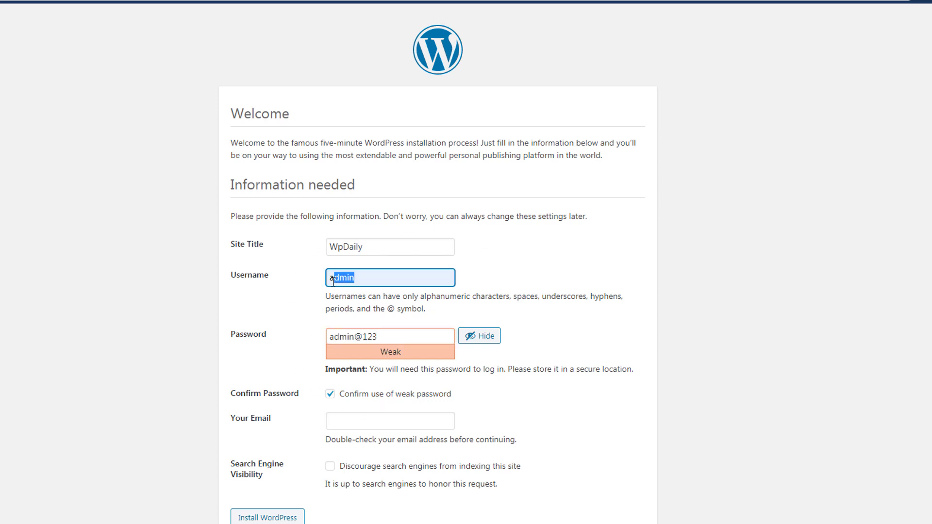
{"action": "left_click", "coordinate": [527, 453]}
{"action": "key", "text": "shift+Tab"}
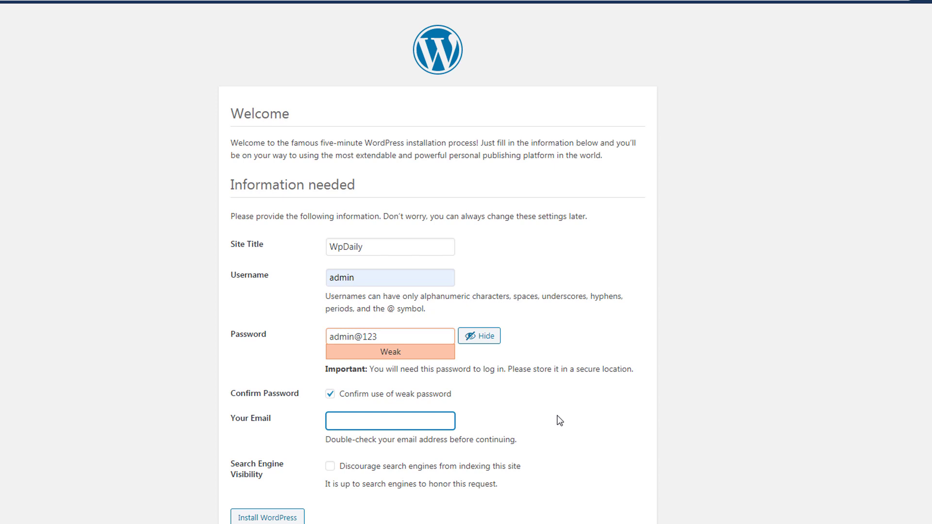
{"action": "type", "text": "exa"}
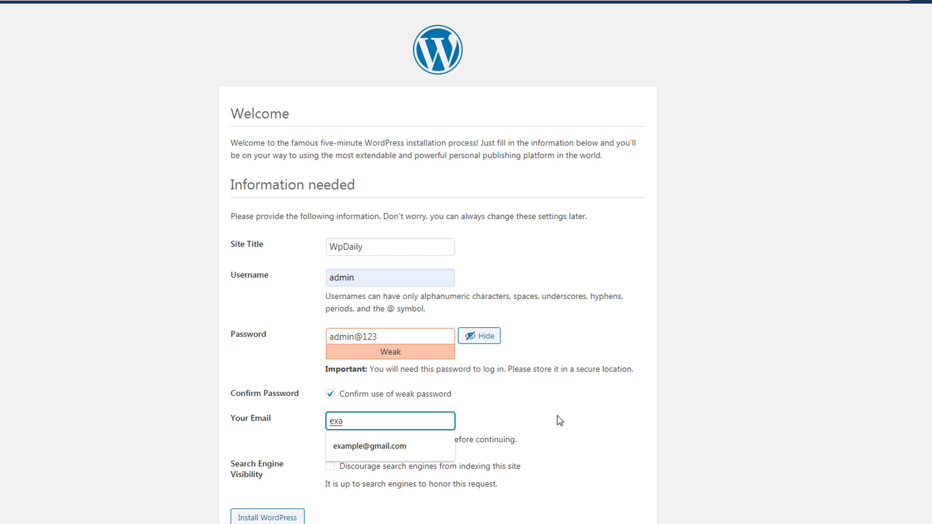
{"action": "key", "text": "Down"}
{"action": "left_click", "coordinate": [426, 450]}
{"action": "left_click_drag", "start_coordinate": [413, 420], "coordinate": [329, 433]}
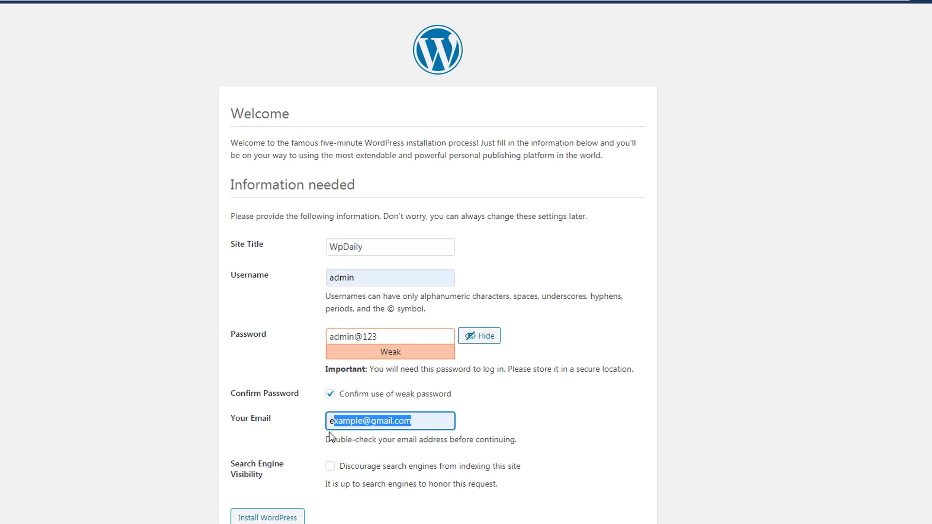
- Check the entered admin e-mail address on the installation form
{"action": "left_click", "coordinate": [329, 433]}
{"action": "triple_click", "coordinate": [356, 418]}
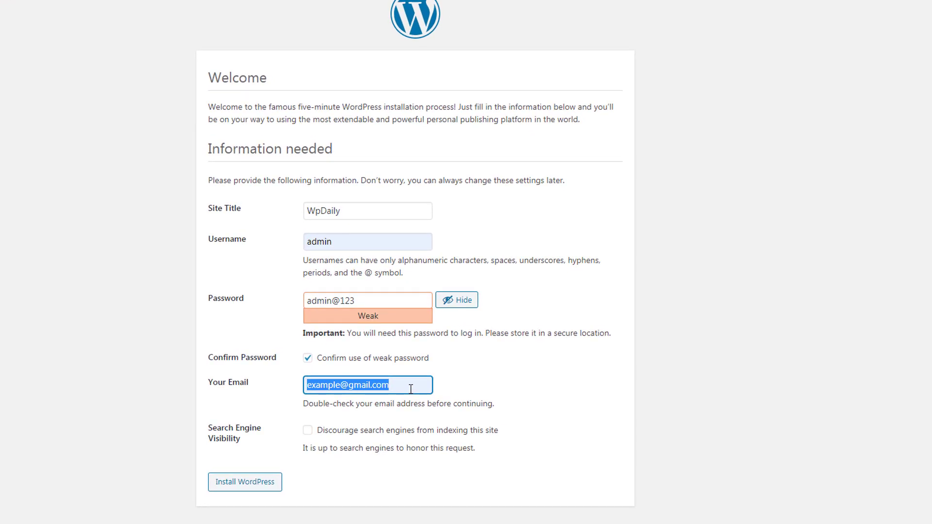
{"action": "left_click", "coordinate": [535, 391]}
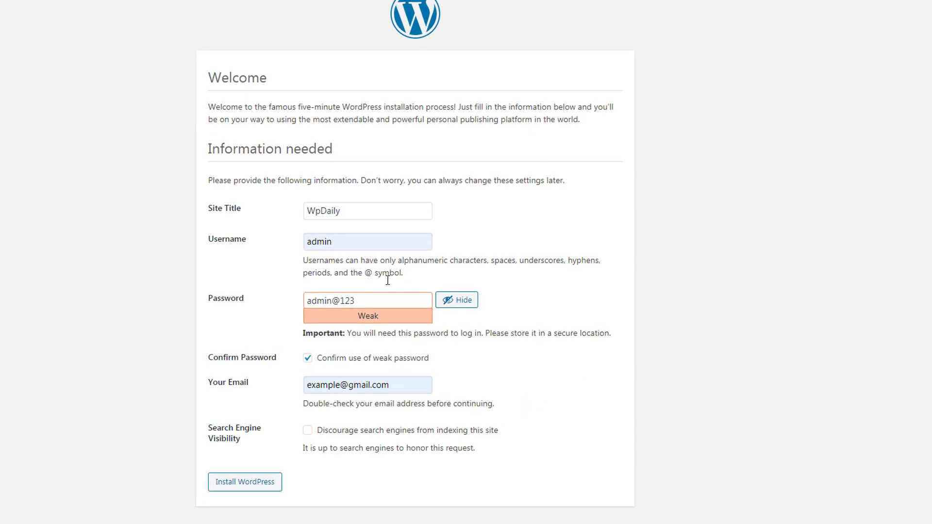
{"action": "left_click_drag", "start_coordinate": [393, 387], "coordinate": [306, 388]}
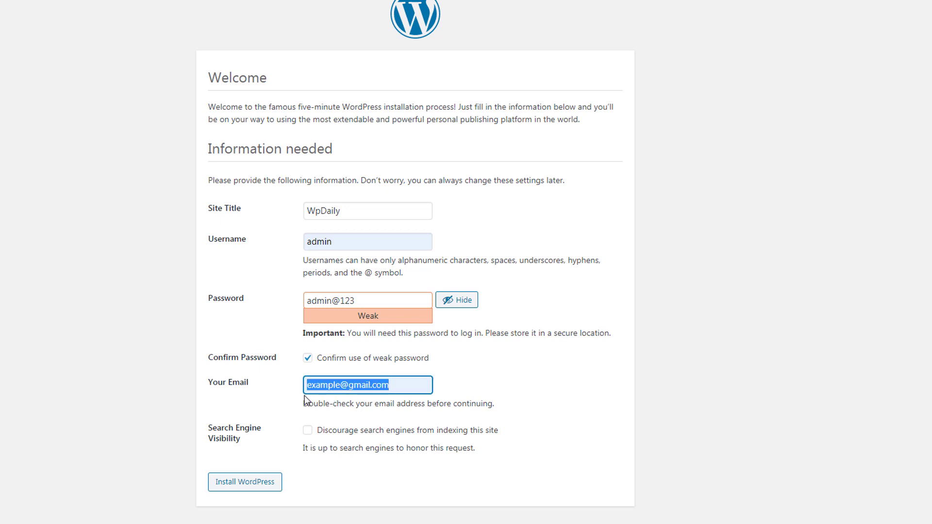
{"action": "left_click", "coordinate": [469, 392]}
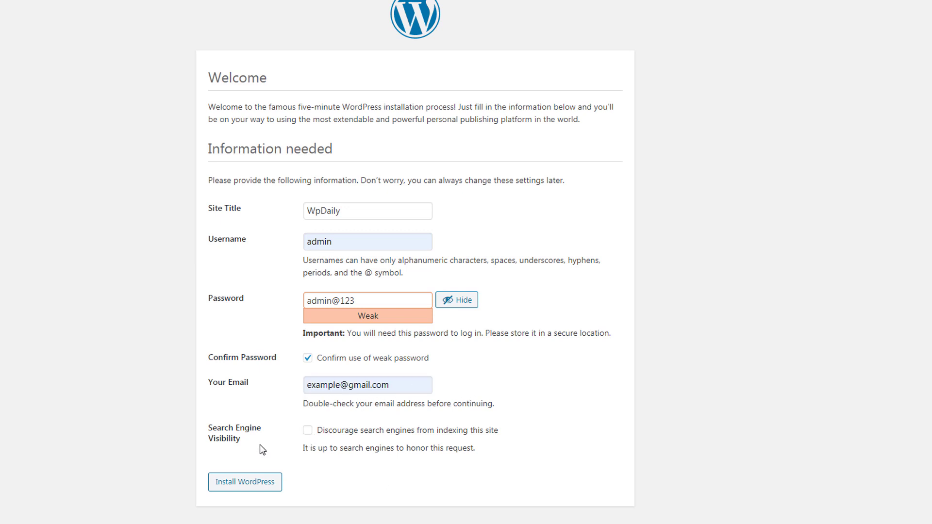
- Tick 'Discourage search engines from indexing this site' and run the installation
{"action": "left_click_drag", "start_coordinate": [213, 427], "coordinate": [252, 437]}
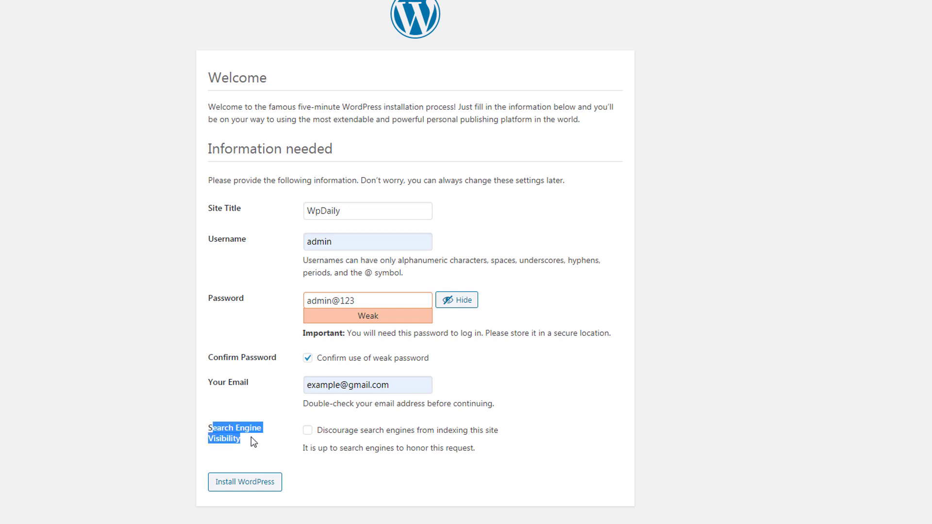
{"action": "left_click", "coordinate": [252, 437]}
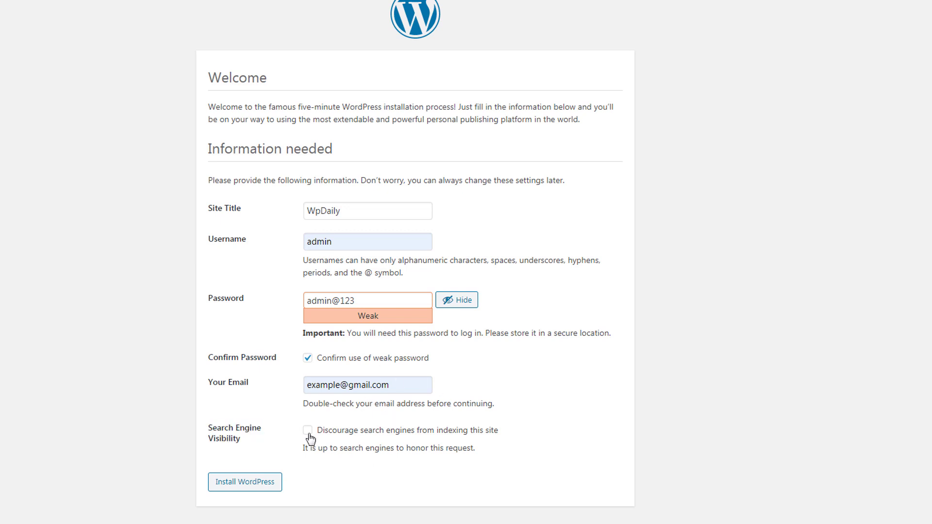
{"action": "left_click", "coordinate": [308, 431]}
{"action": "left_click", "coordinate": [257, 488]}
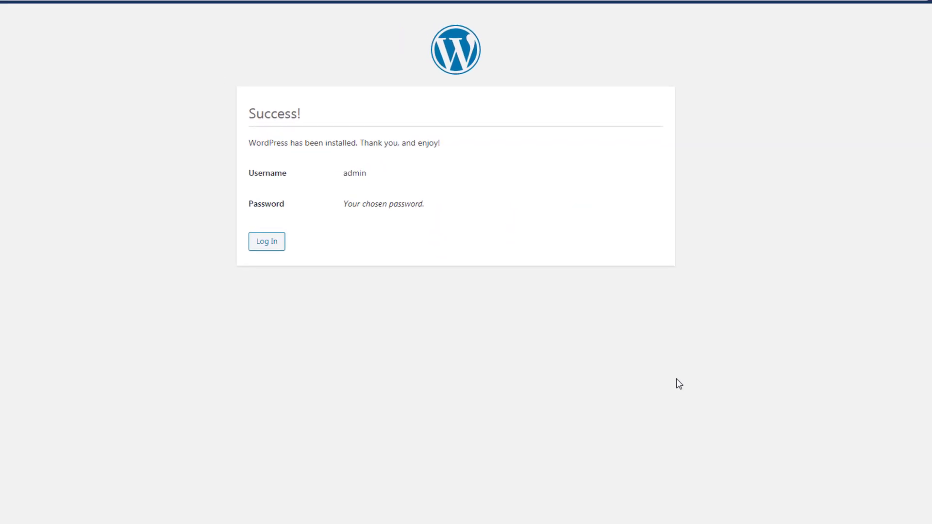
- Check the installation success message and continue to the login page
{"action": "left_click_drag", "start_coordinate": [366, 143], "coordinate": [247, 146]}
{"action": "left_click", "coordinate": [461, 159]}
{"action": "left_click", "coordinate": [270, 249]}
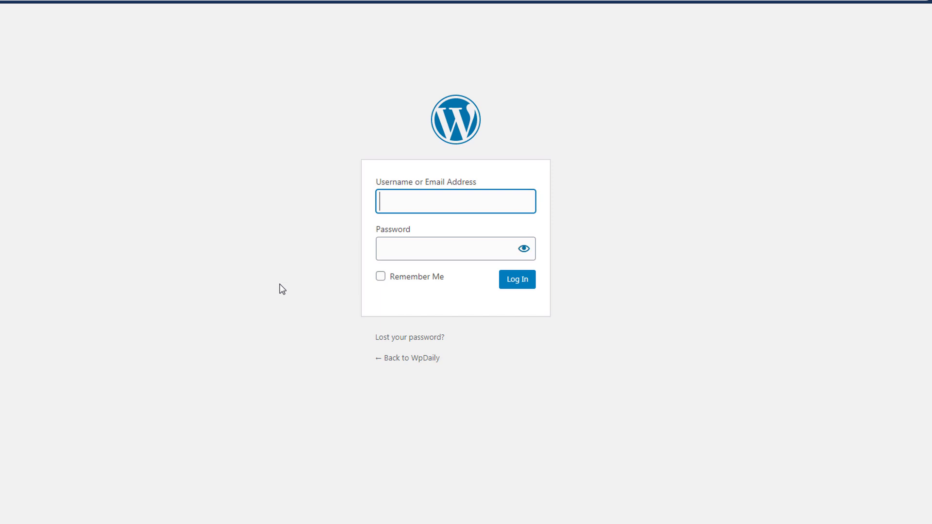
- Log in as admin with the account password to reach the WpDaily Dashboard
{"action": "type", "text": "admin"}
{"action": "key", "text": "Tab"}
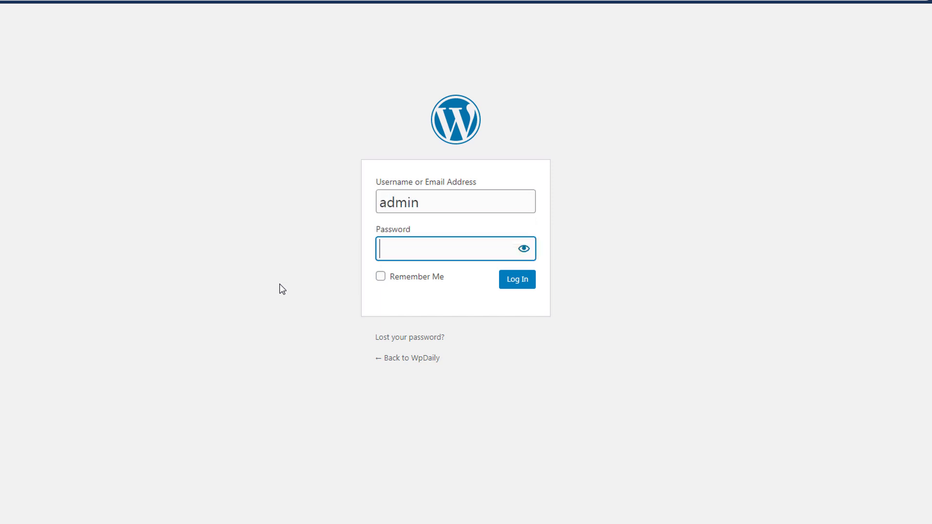
{"action": "left_click", "coordinate": [524, 249]}
{"action": "type", "text": "admin@123"}
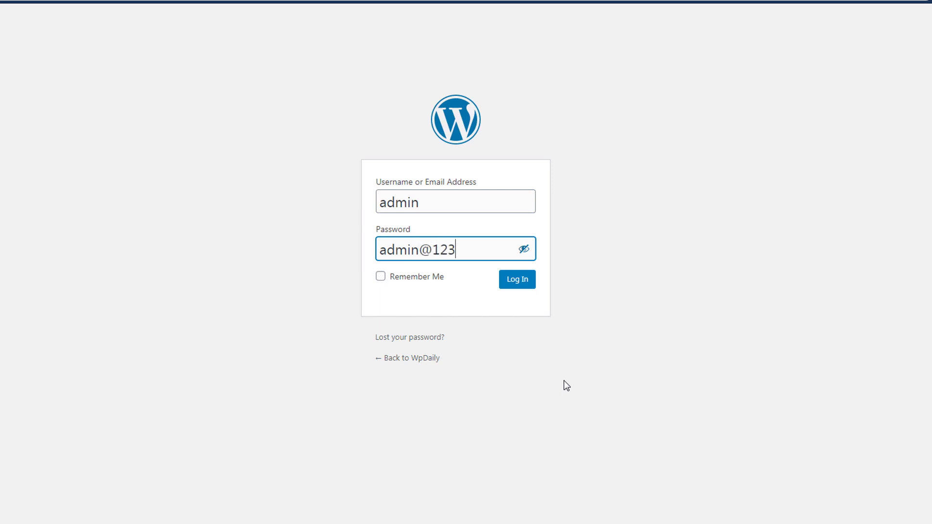
{"action": "left_click", "coordinate": [512, 279]}
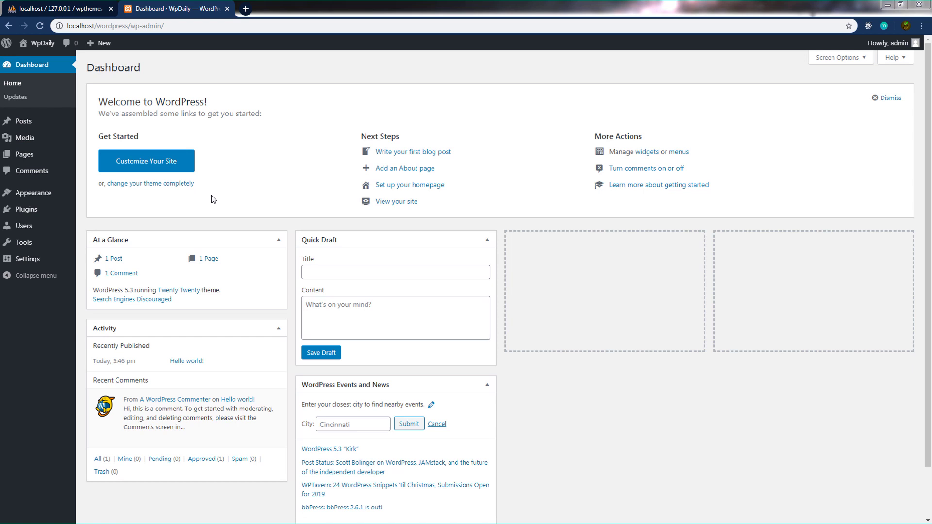
{"action": "mouse_move", "coordinate": [42, 51]}
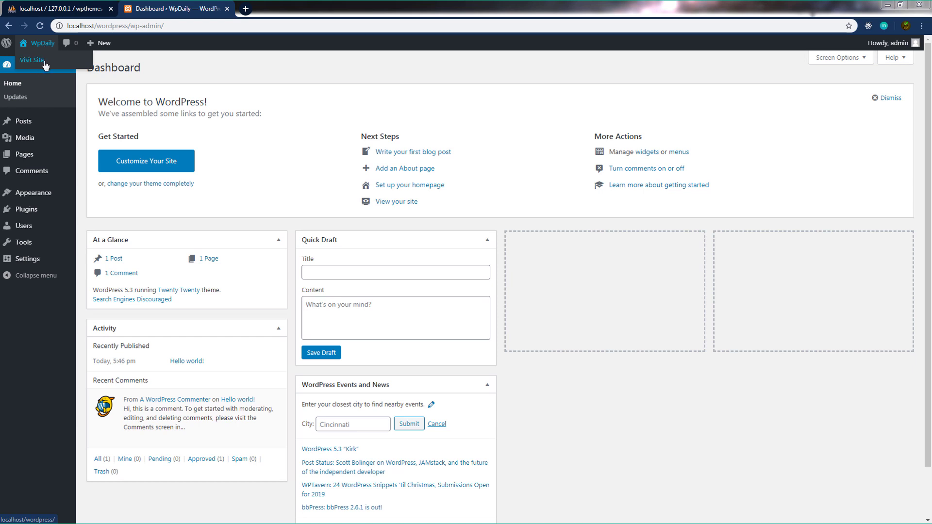
{"action": "left_click", "coordinate": [43, 60]}
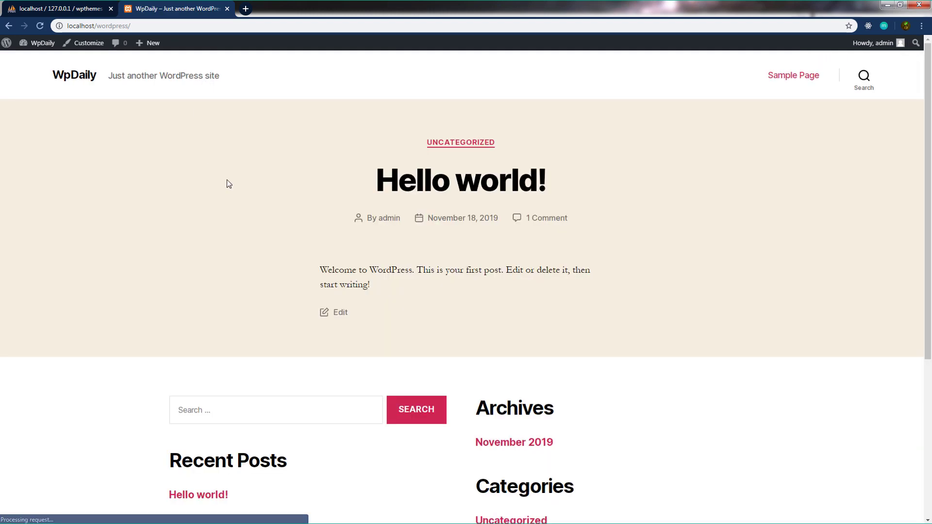
{"action": "scroll", "coordinate": [277, 205], "scroll_direction": "down", "scroll_amount": 5}
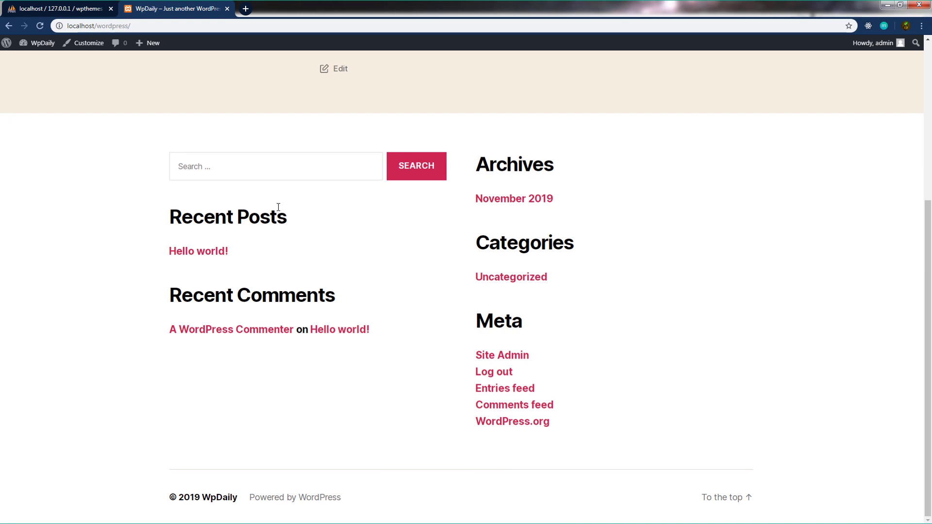
{"action": "scroll", "coordinate": [278, 208], "scroll_direction": "up", "scroll_amount": 5}
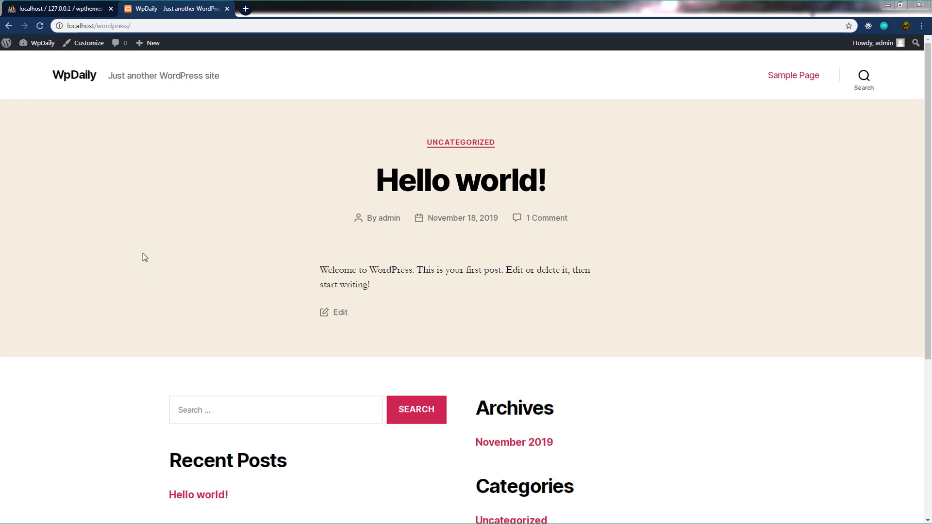
{"action": "scroll", "coordinate": [701, 434], "scroll_direction": "down", "scroll_amount": 5}
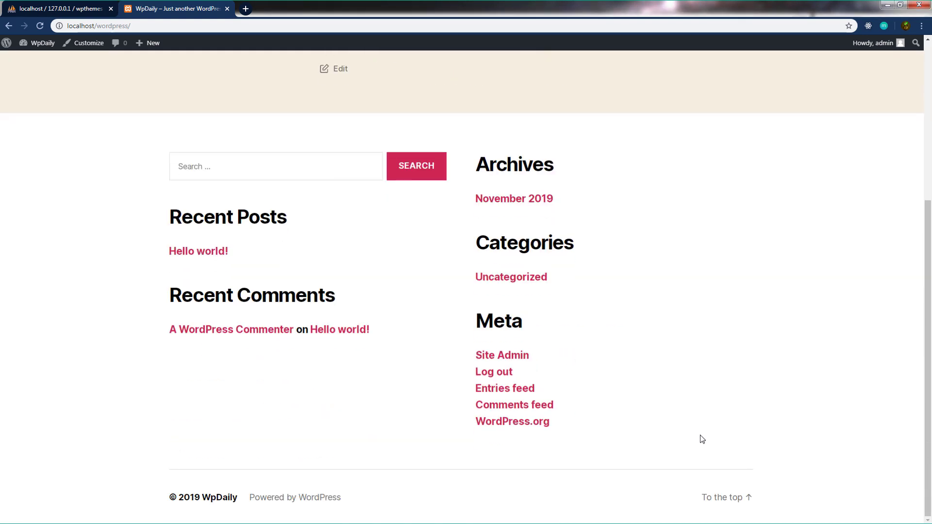
{"action": "scroll", "coordinate": [702, 439], "scroll_direction": "up", "scroll_amount": 5}
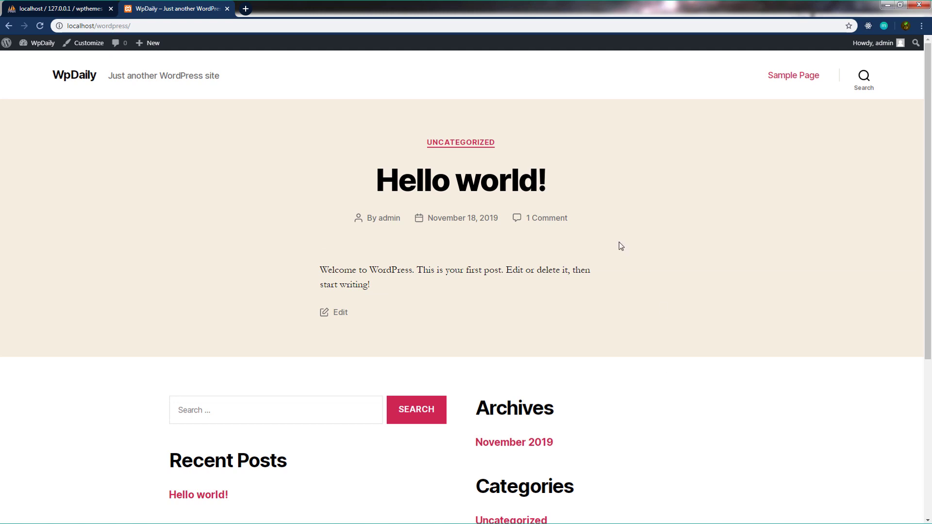
{"action": "mouse_move", "coordinate": [42, 44]}
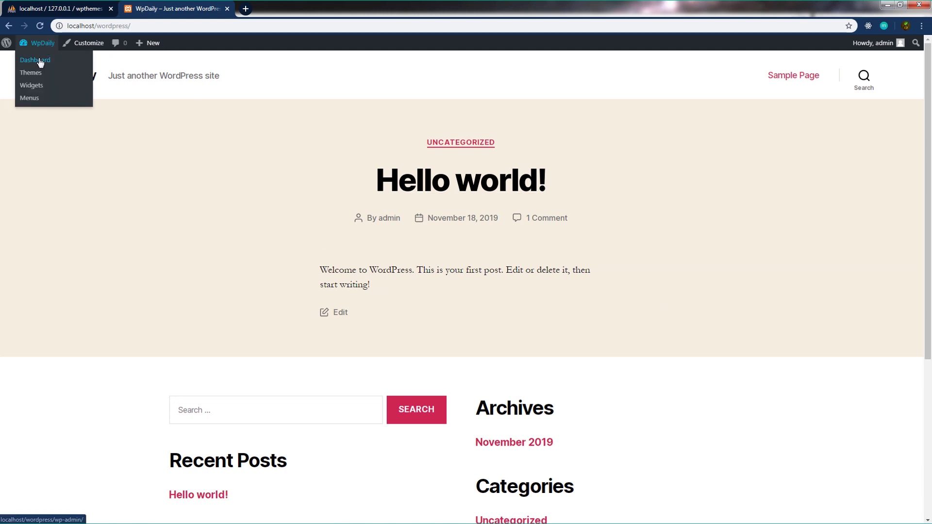
{"action": "left_click", "coordinate": [40, 62]}
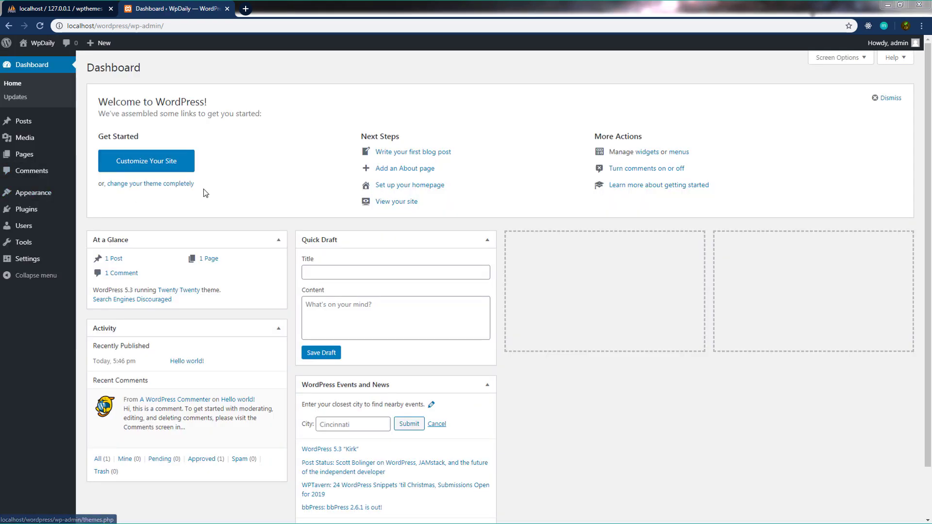
{"action": "mouse_move", "coordinate": [44, 193]}
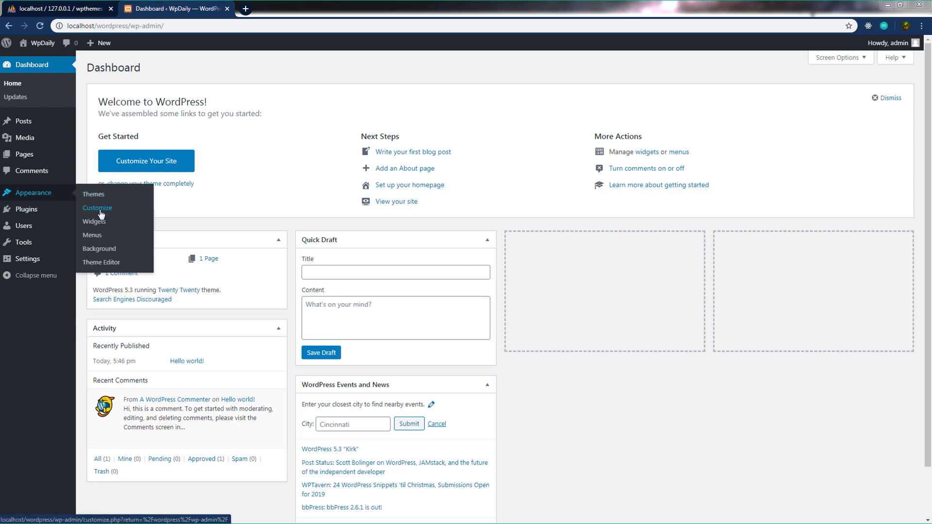